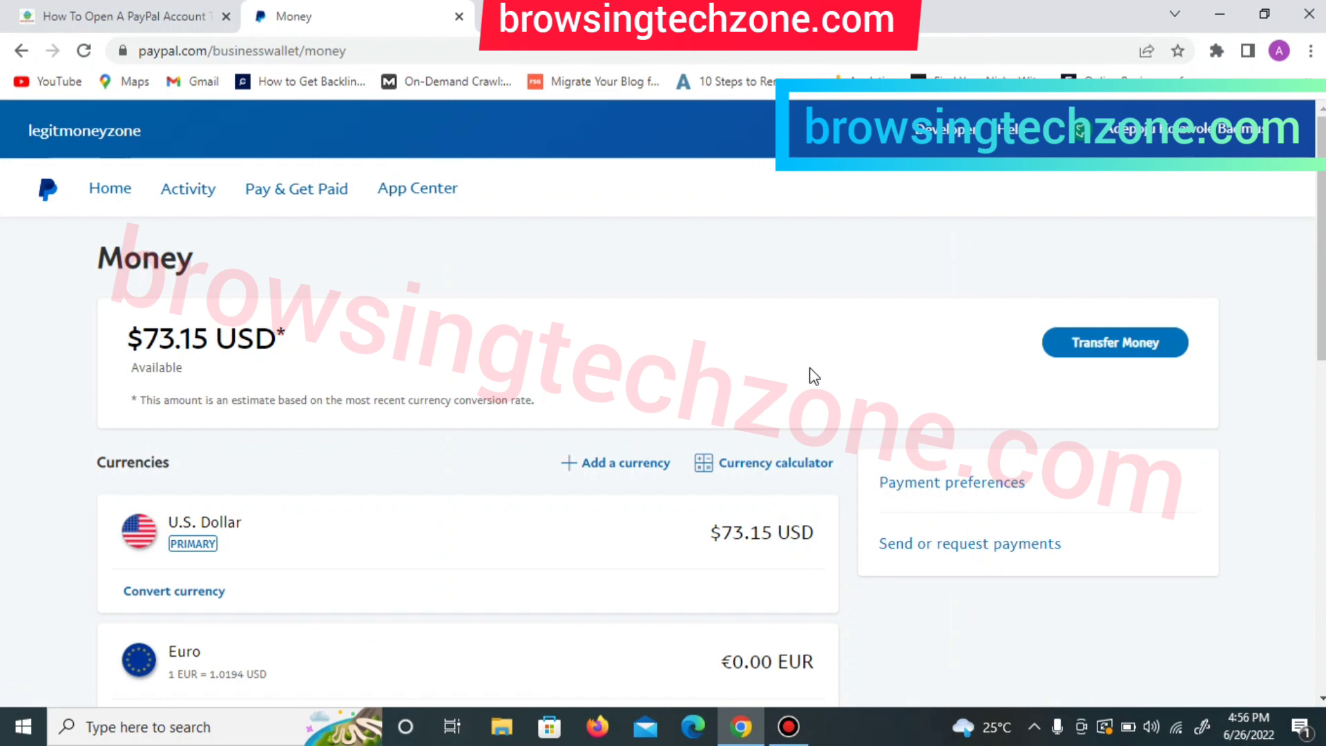
Step: Scroll through the logged-out 'PayPal, the smart choice for business' merchant landing page
scroll(814, 376, "down", 3)
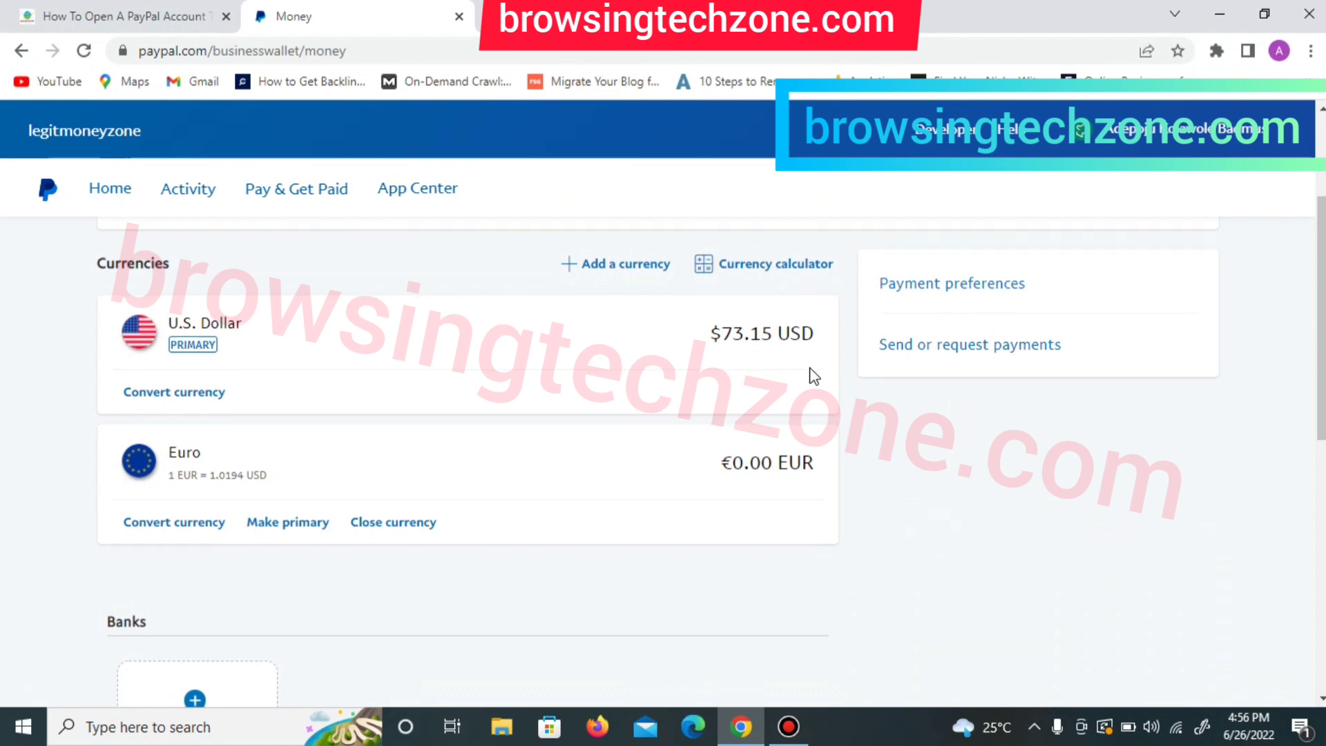
scroll(814, 376, "down", 5)
scroll(812, 376, "up", 7)
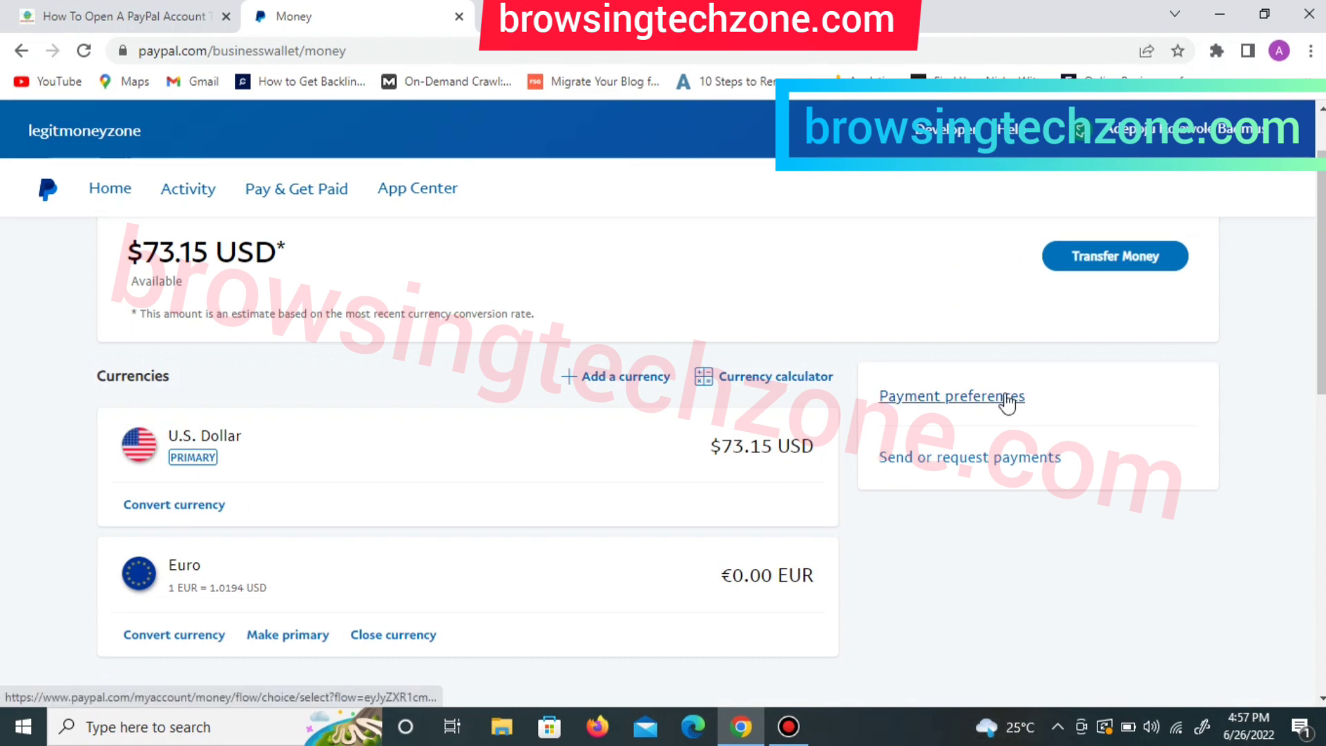
scroll(1007, 400, "up", 1)
scroll(593, 346, "down", 3)
scroll(597, 345, "down", 2)
scroll(596, 346, "up", 5)
scroll(597, 345, "down", 4)
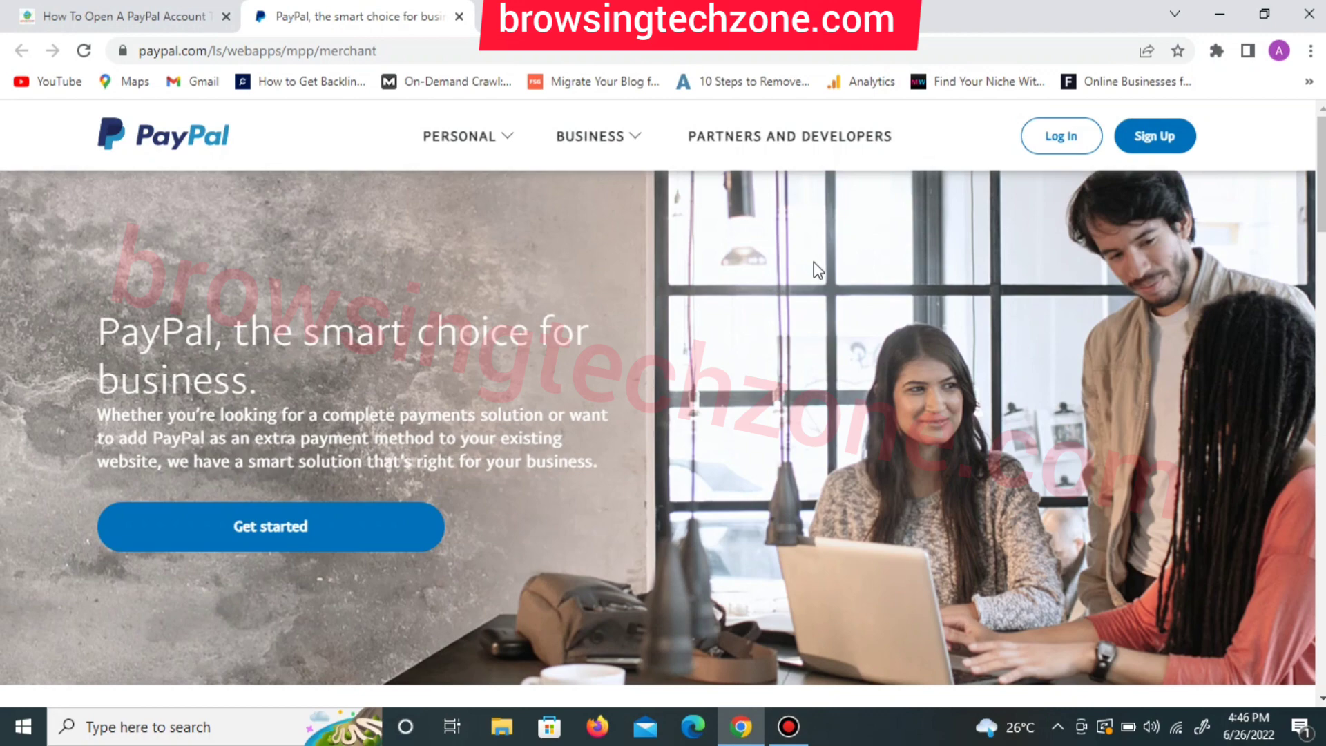
scroll(1002, 444, "down", 5)
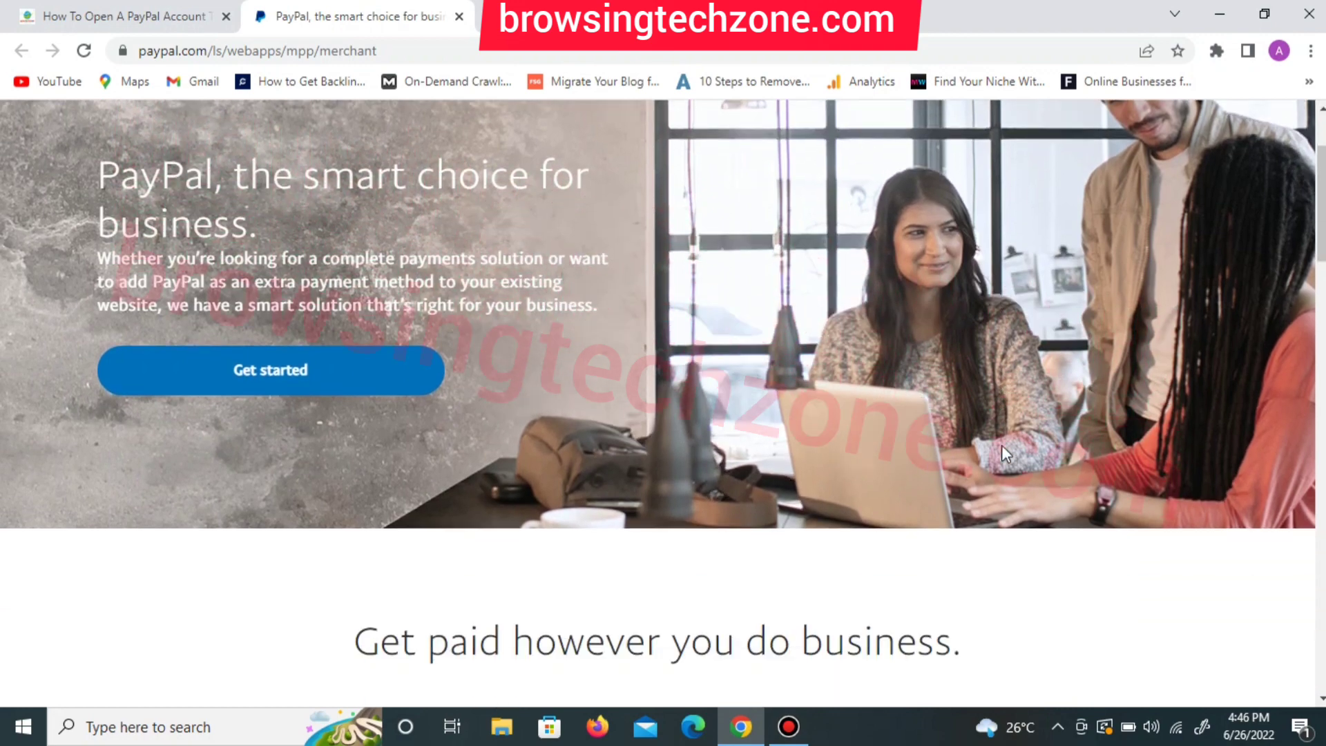
scroll(1006, 453, "down", 20)
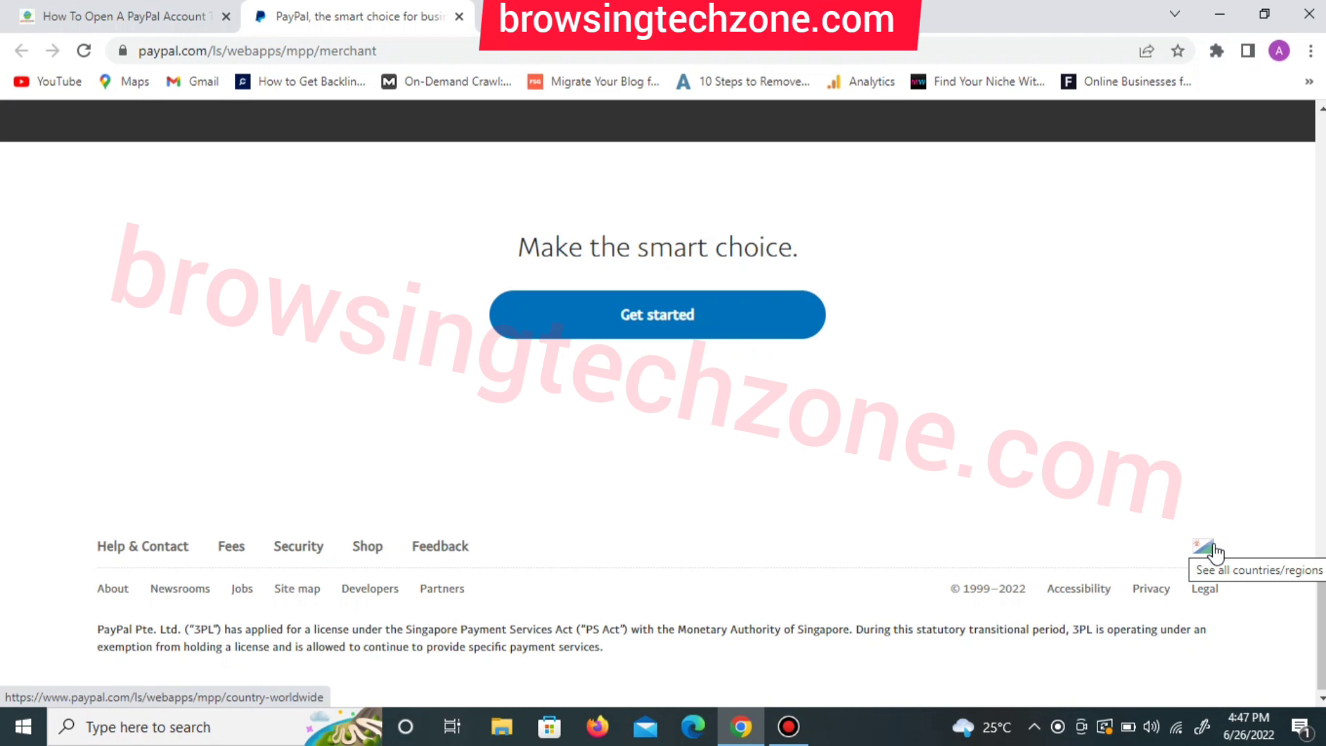
scroll(1008, 366, "up", 15)
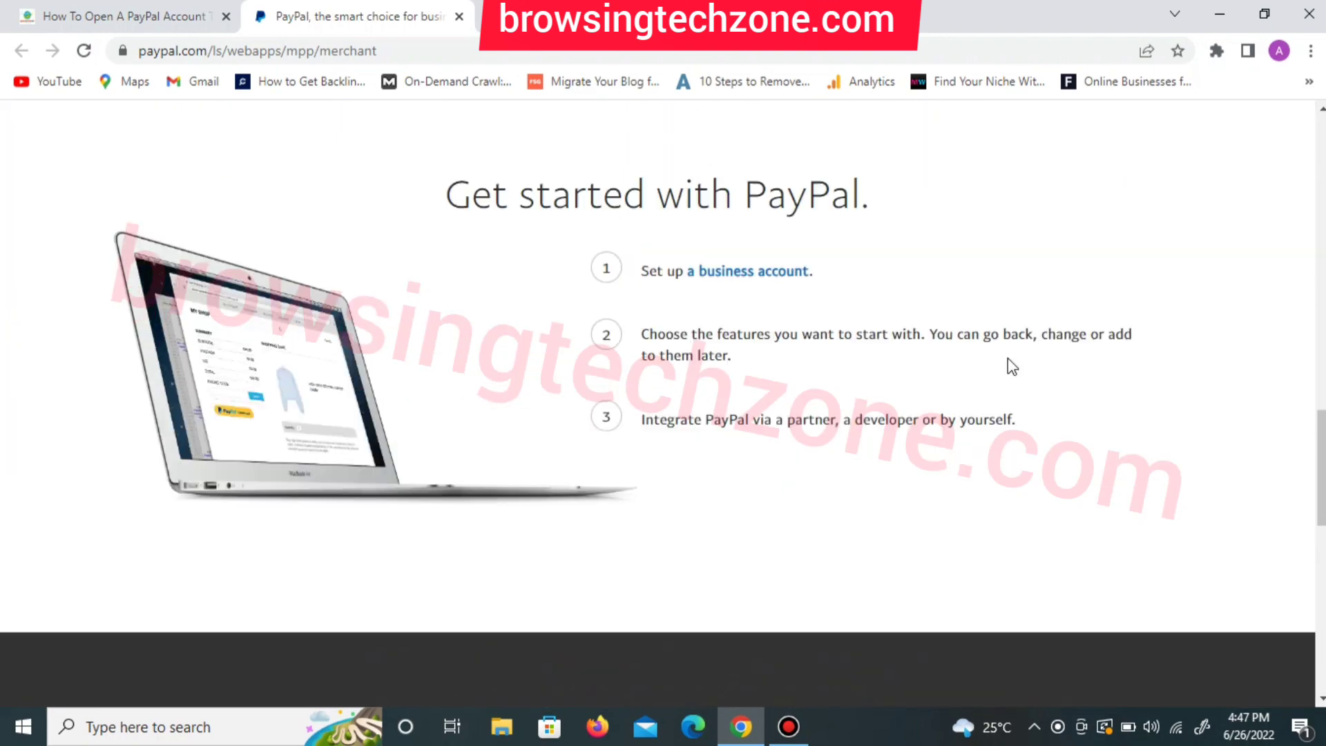
scroll(1008, 358, "up", 1)
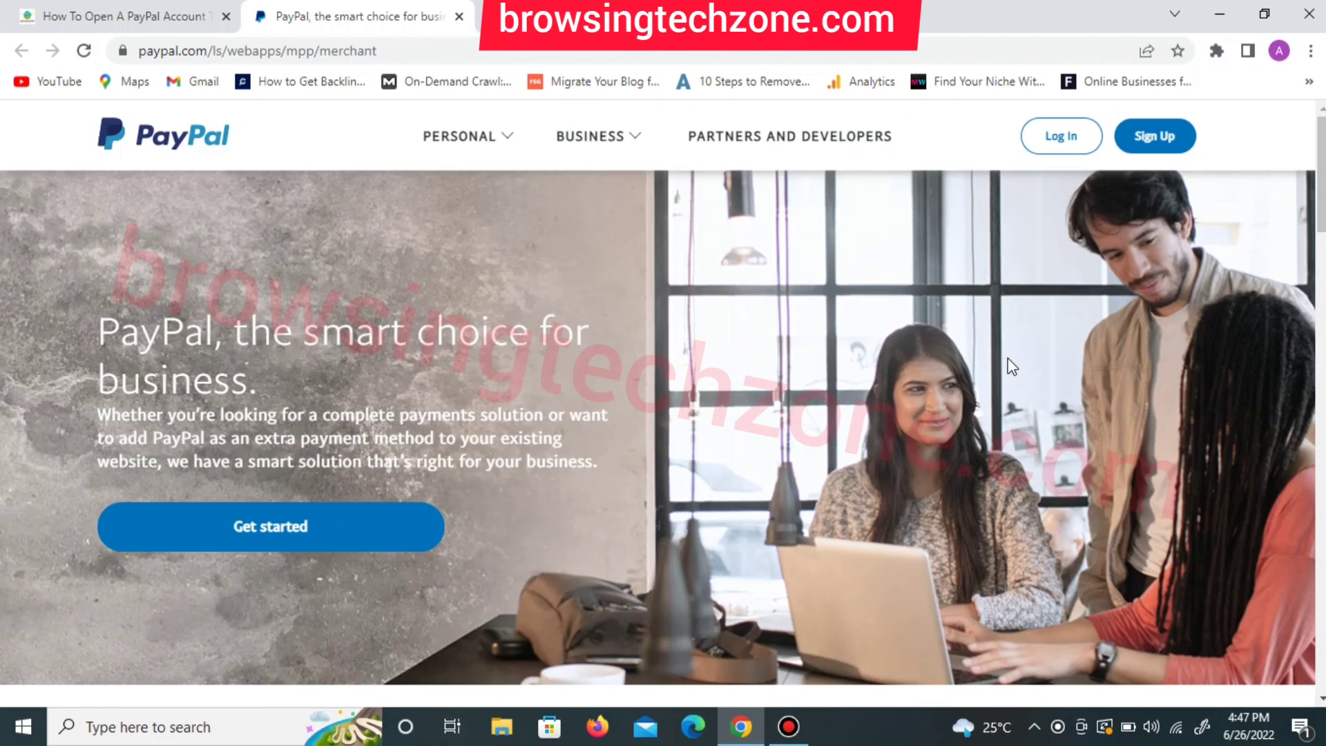
Step: From the header Sign Up, select Business Account instead of Personal Account
left_click(1156, 139)
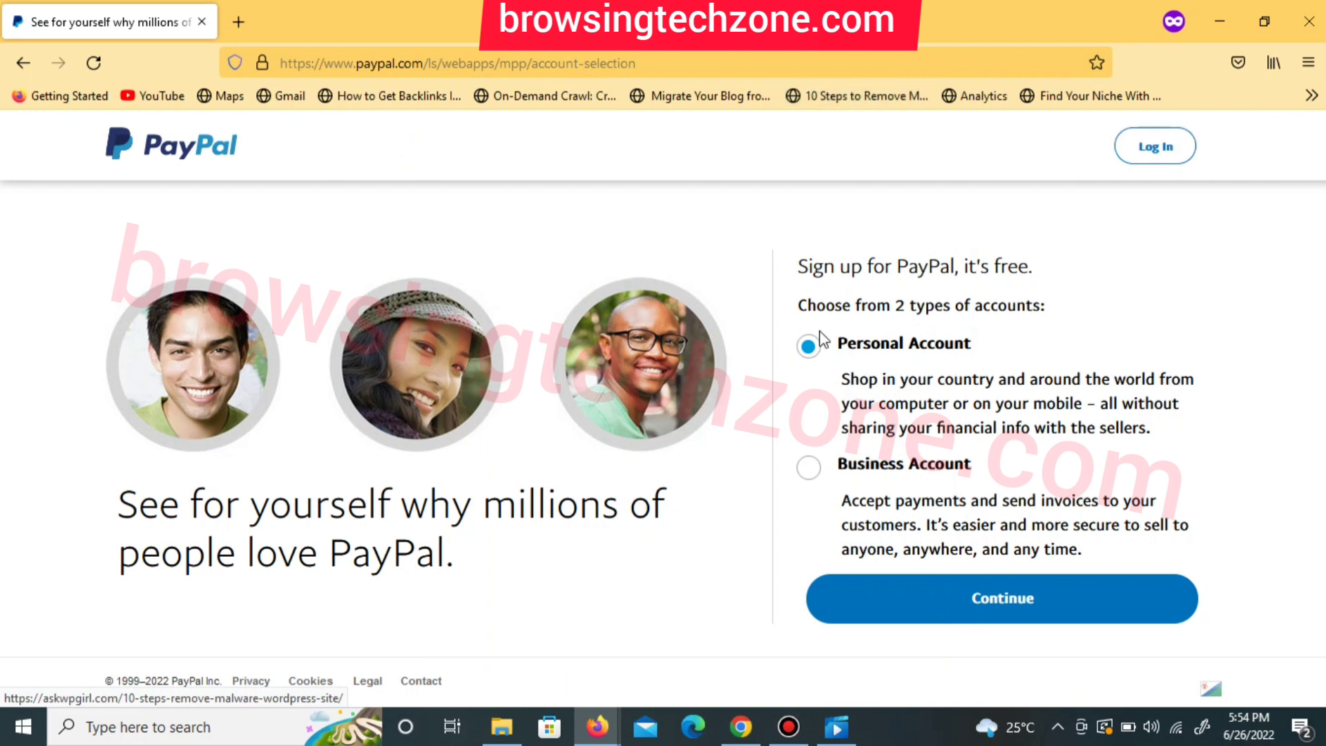
left_click(812, 469)
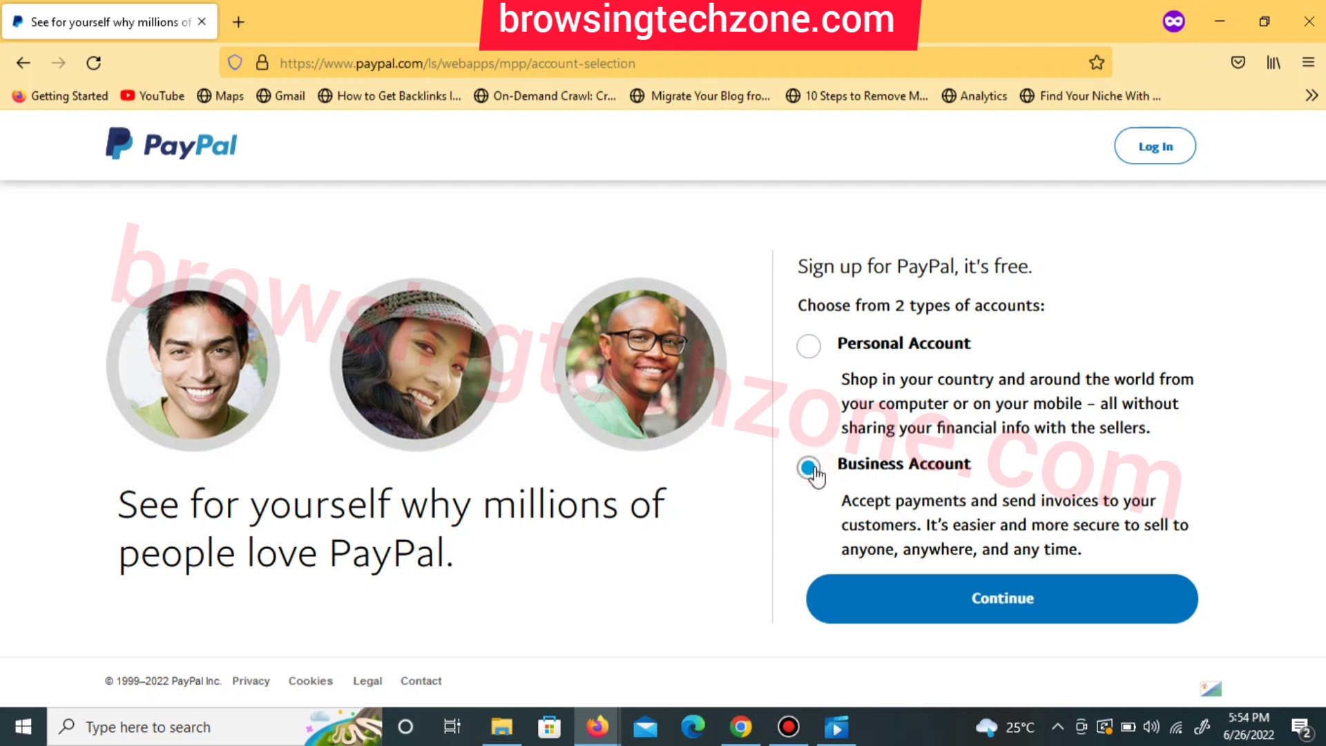
Step: Continue with the Business Account choice to load the paypal.com/bizsignup form
left_click(906, 604)
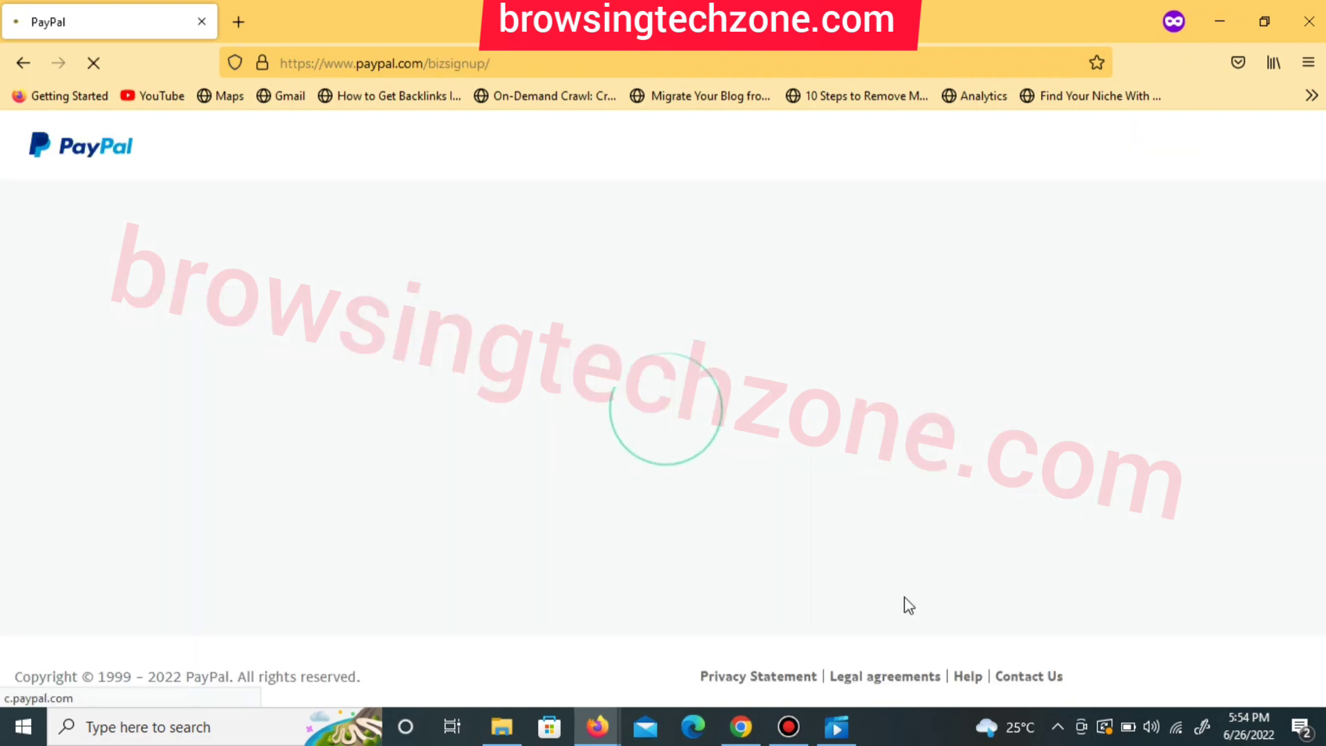
Step: Enter the account's email address in the business sign-up form and continue
left_click(799, 553)
type("E")
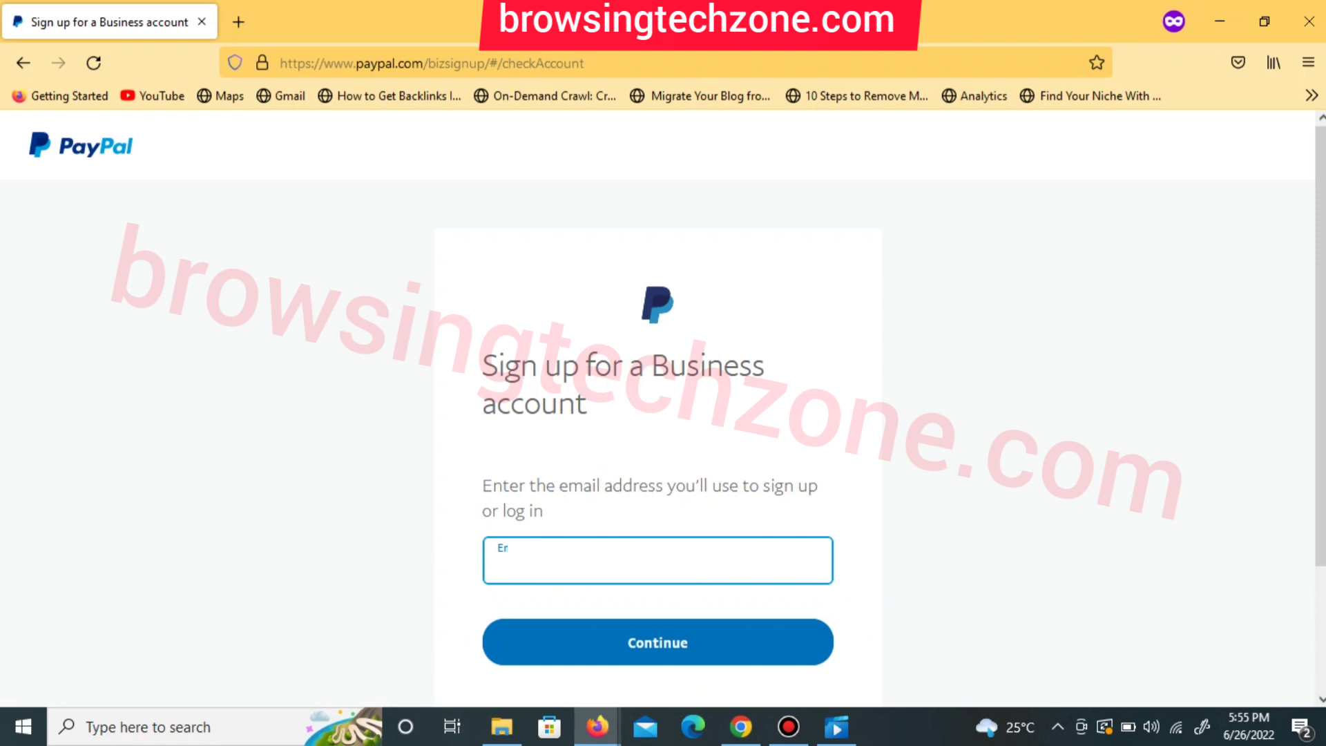
type("e")
left_click(587, 646)
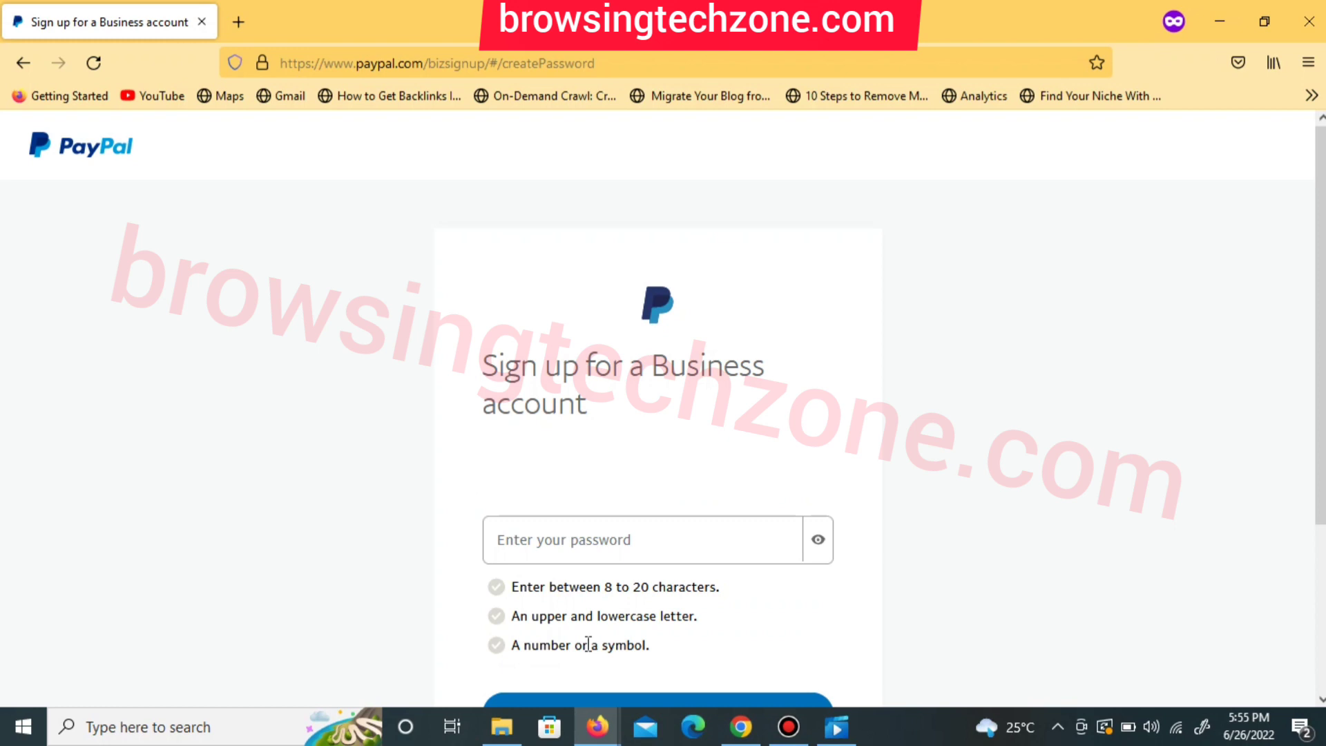
Step: Put the cursor in the 'Enter your password' field on the create-password step
scroll(697, 648, "down", 3)
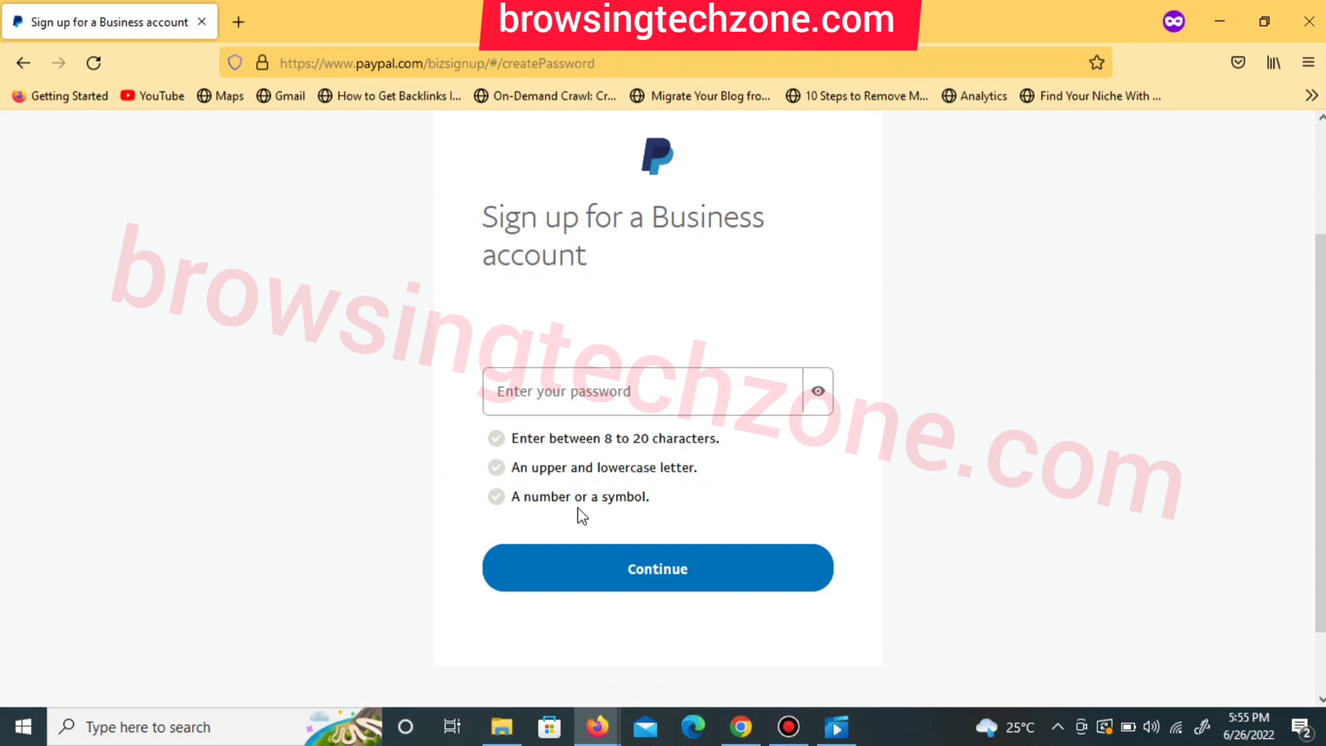
left_click(546, 373)
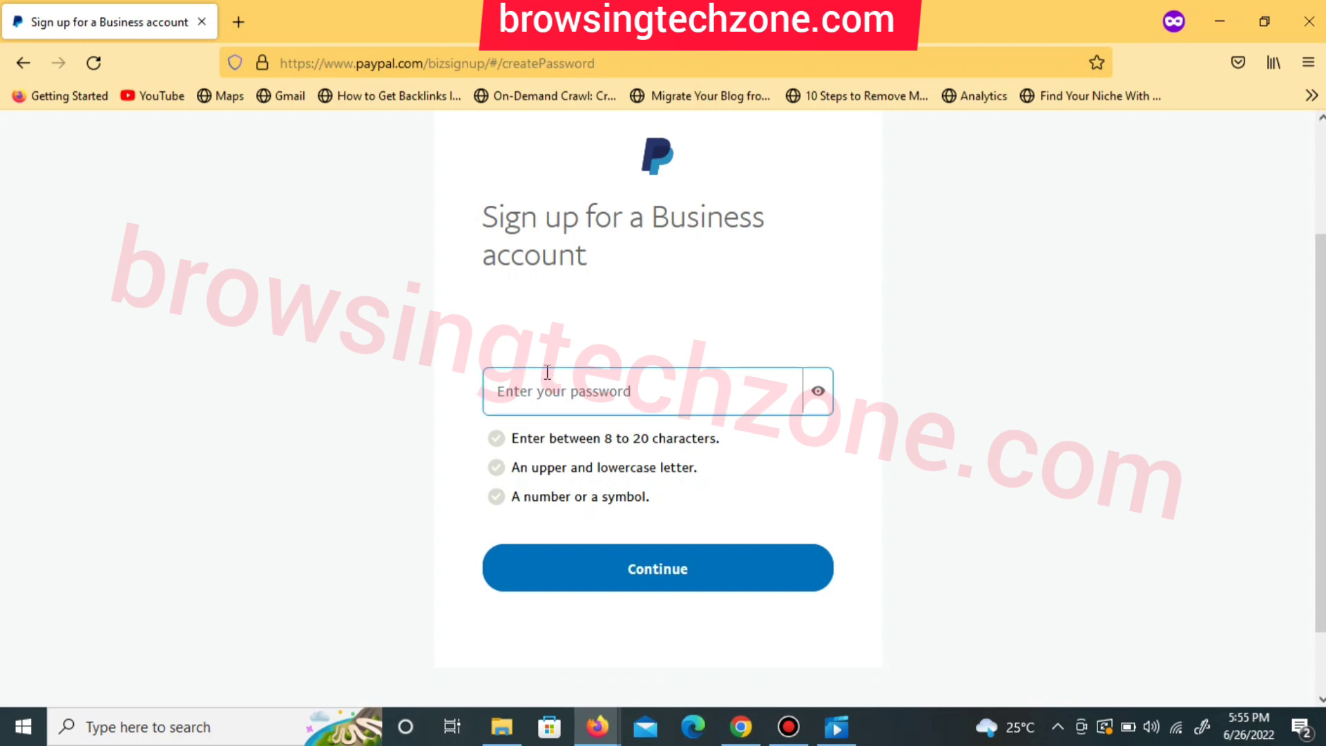
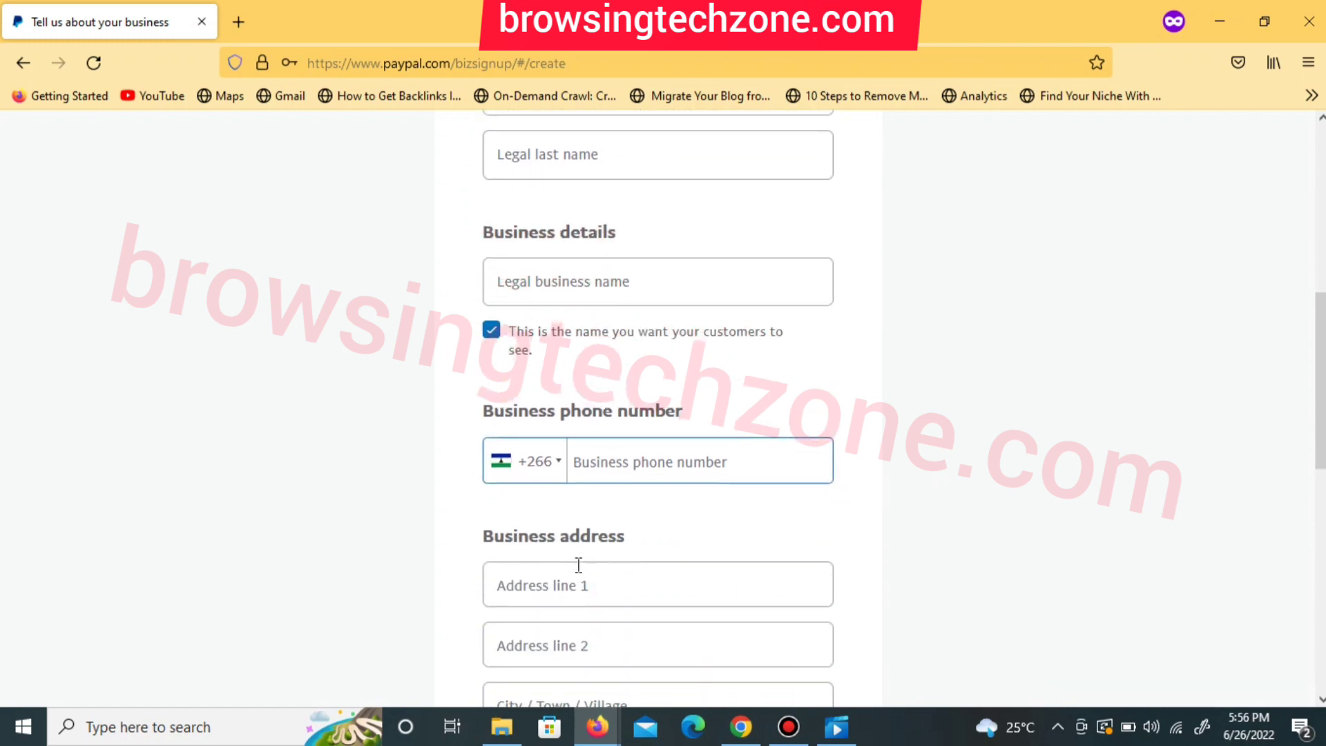
scroll(578, 565, "up", 3)
left_click(577, 565)
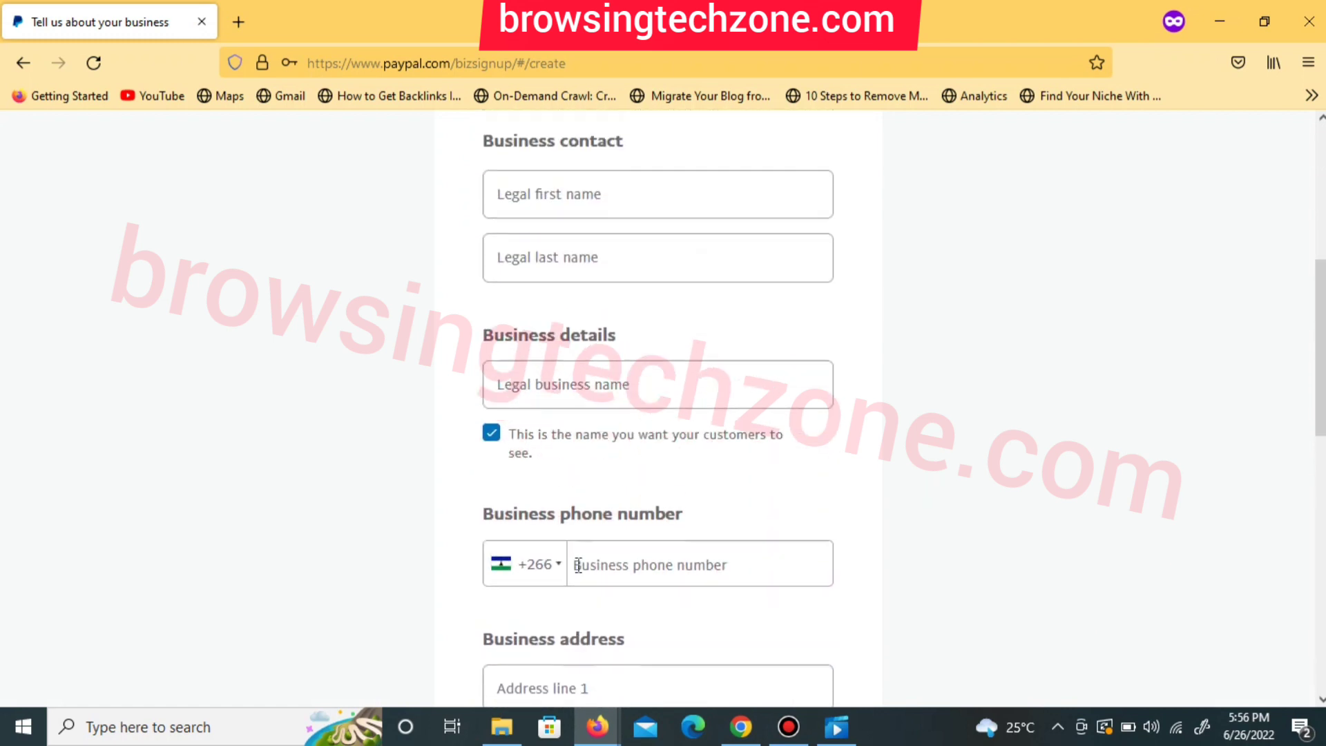
scroll(577, 565, "up", 1)
scroll(578, 565, "up", 1)
left_click(577, 565)
scroll(577, 564, "up", 2)
left_click(577, 568)
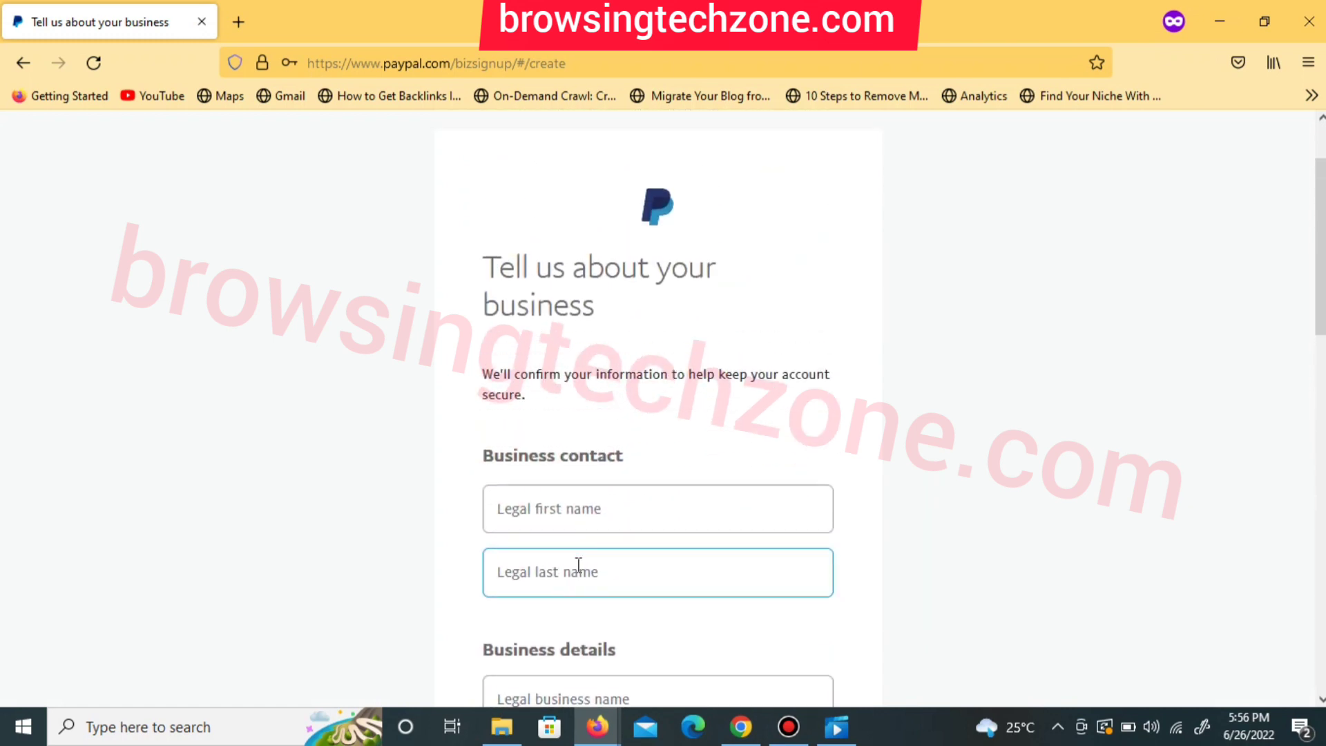
scroll(578, 568, "up", 1)
left_click(580, 545)
scroll(571, 549, "down", 1)
left_click(568, 549)
scroll(568, 549, "down", 1)
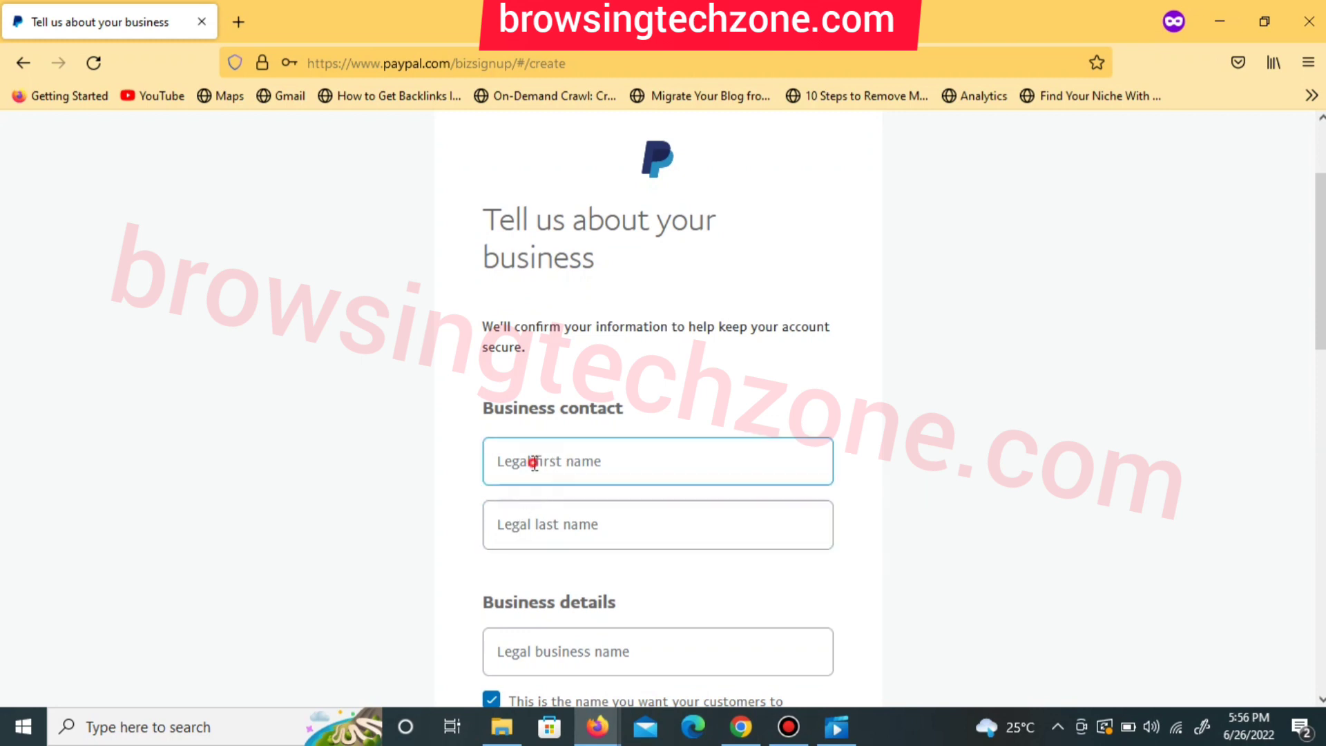
left_click(534, 463)
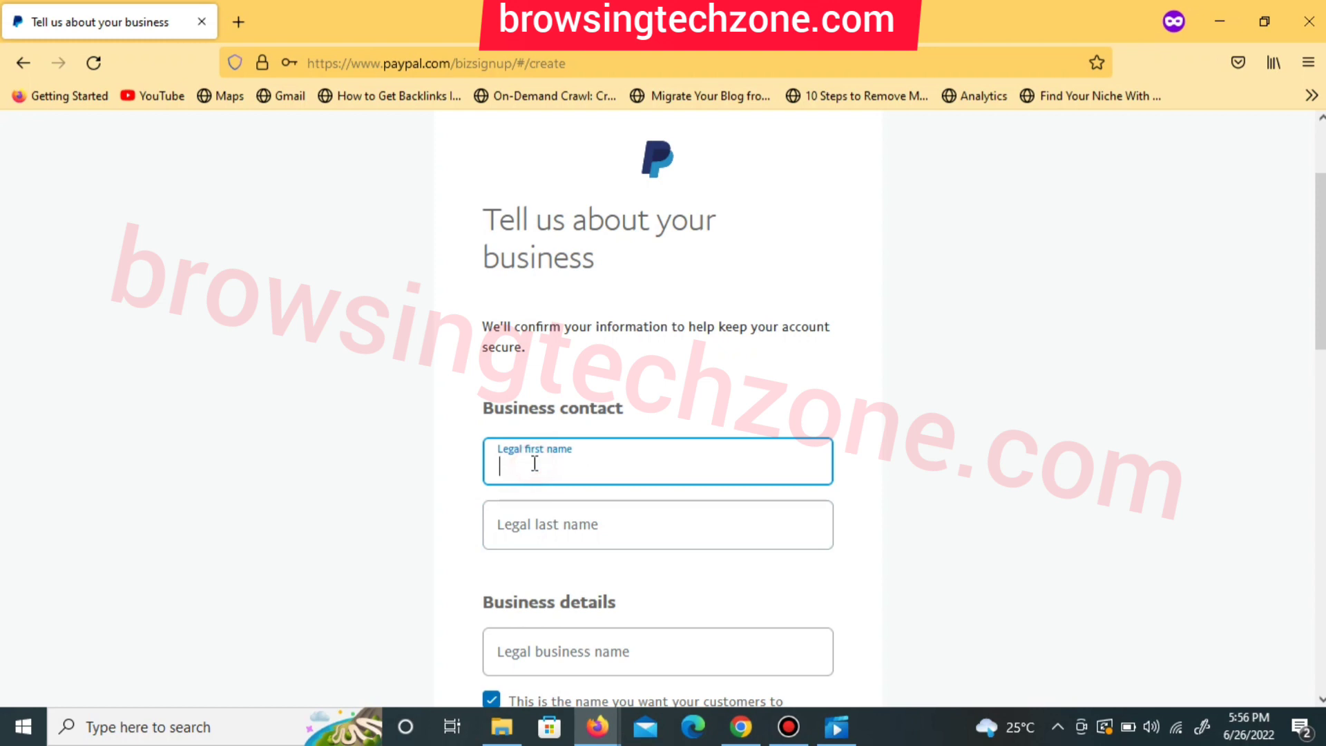
left_click(523, 528)
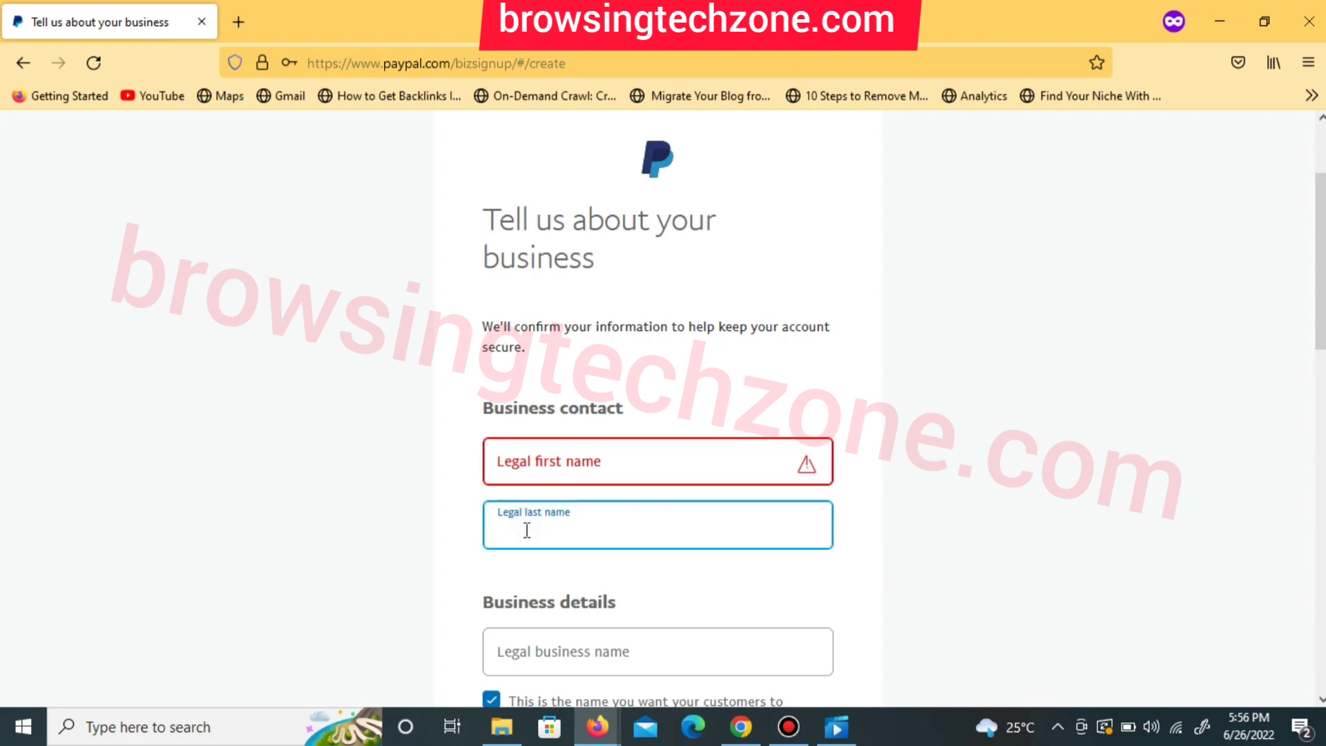
scroll(526, 530, "down", 2)
scroll(526, 528, "down", 1)
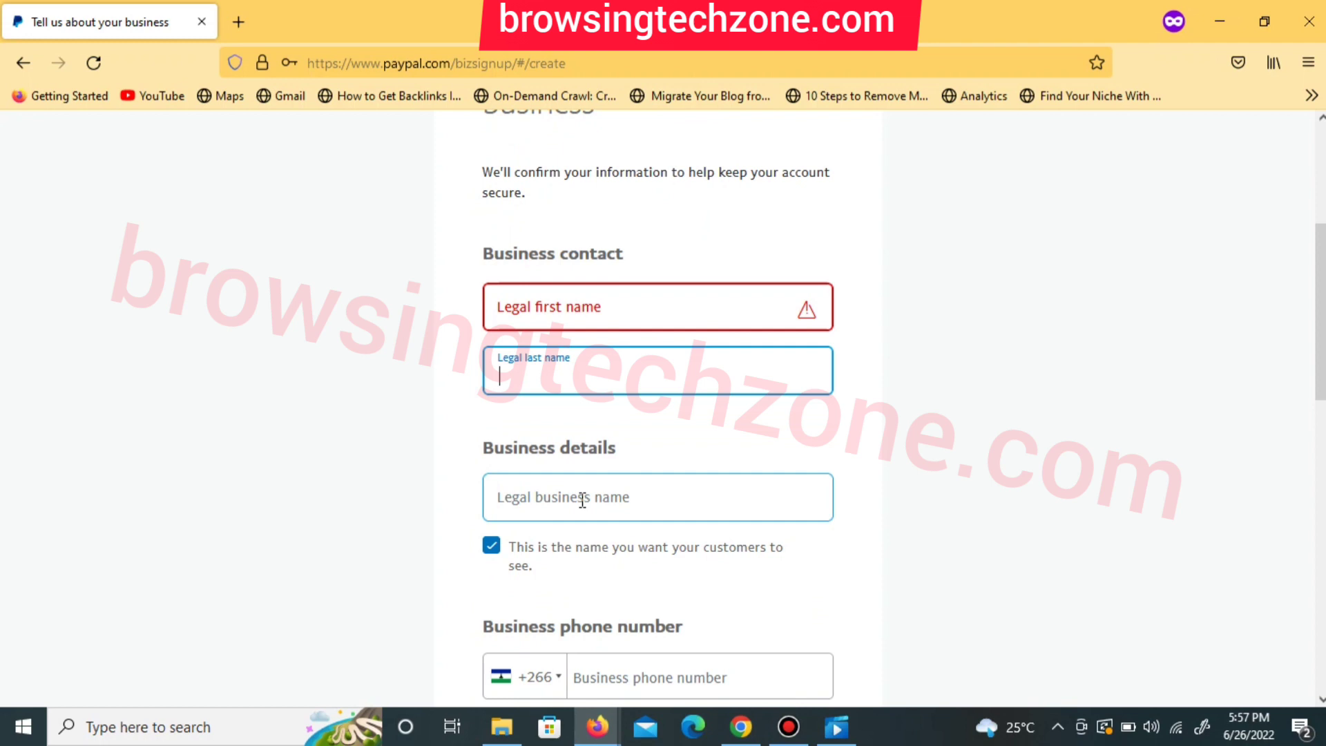
scroll(582, 500, "down", 5)
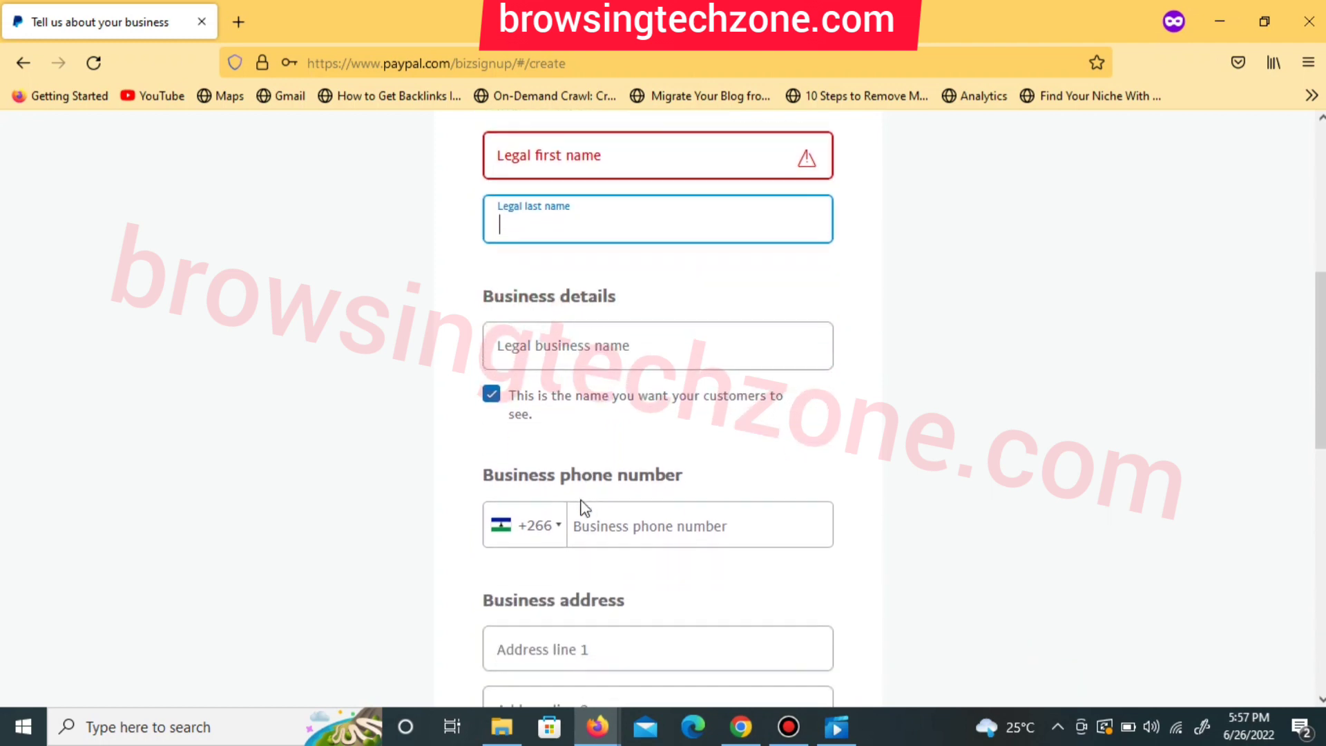
scroll(582, 508, "down", 1)
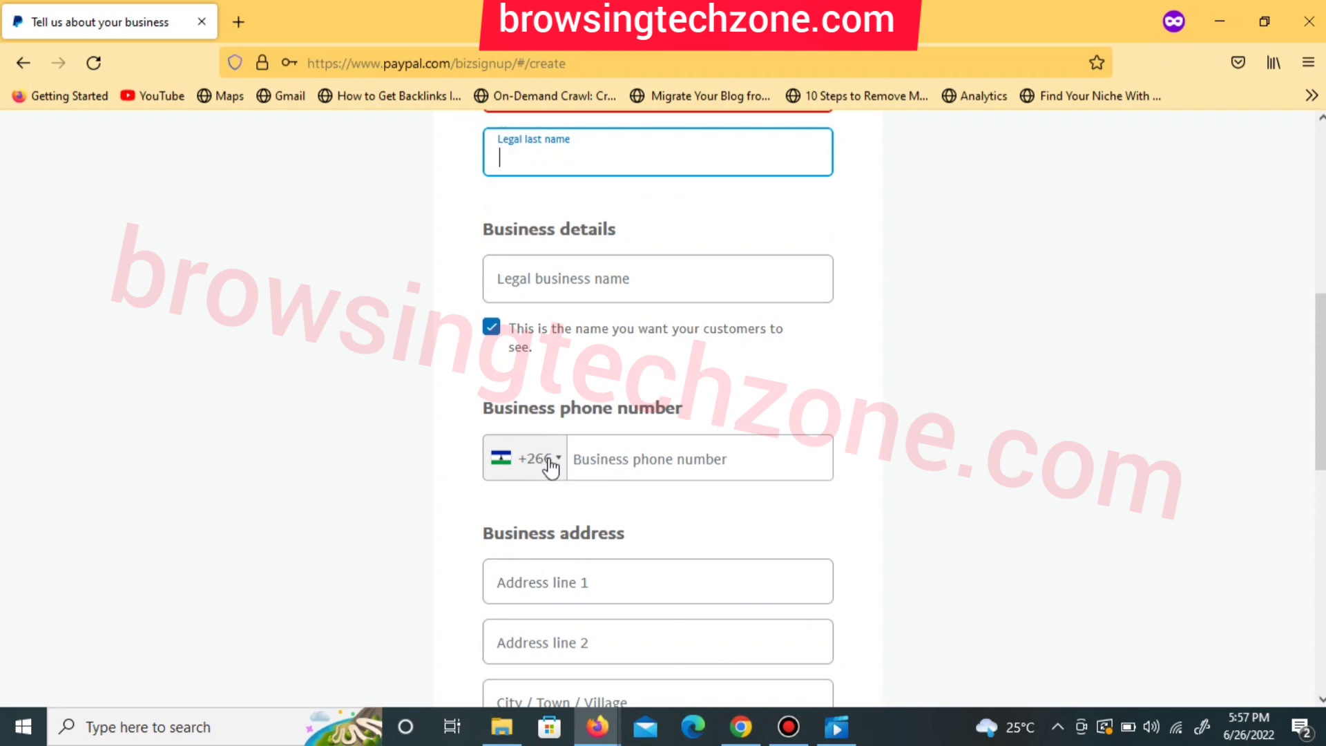
Step: Change the business phone country code from +266 to Nigeria +234
left_click(550, 466)
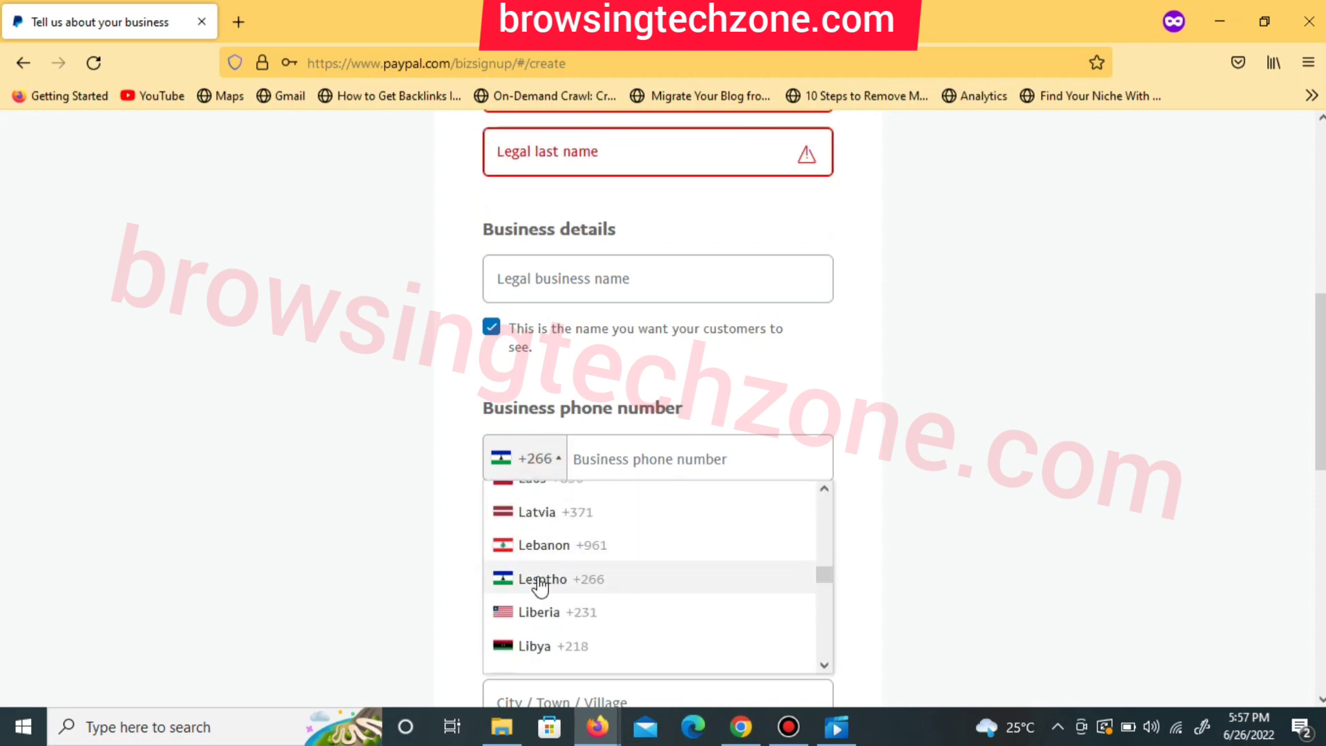
scroll(541, 587, "down", 10)
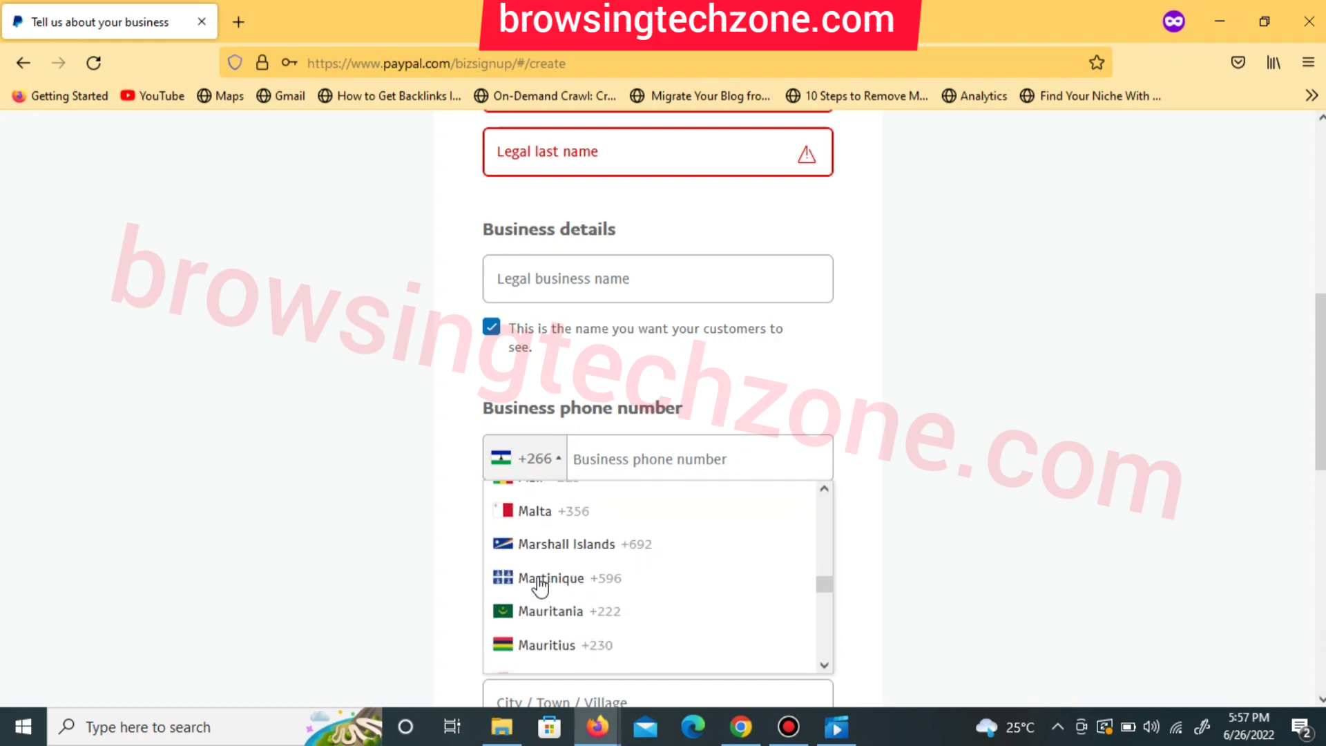
scroll(541, 586, "down", 6)
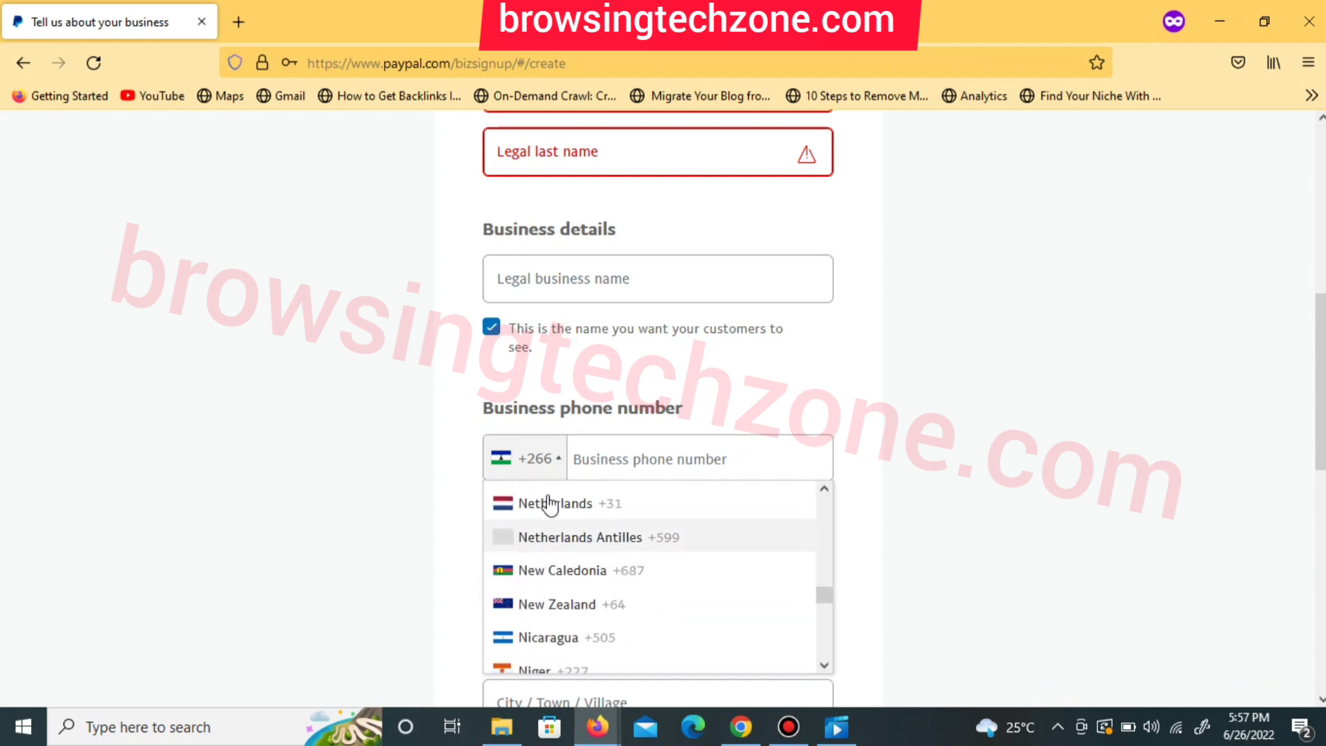
scroll(544, 532, "down", 2)
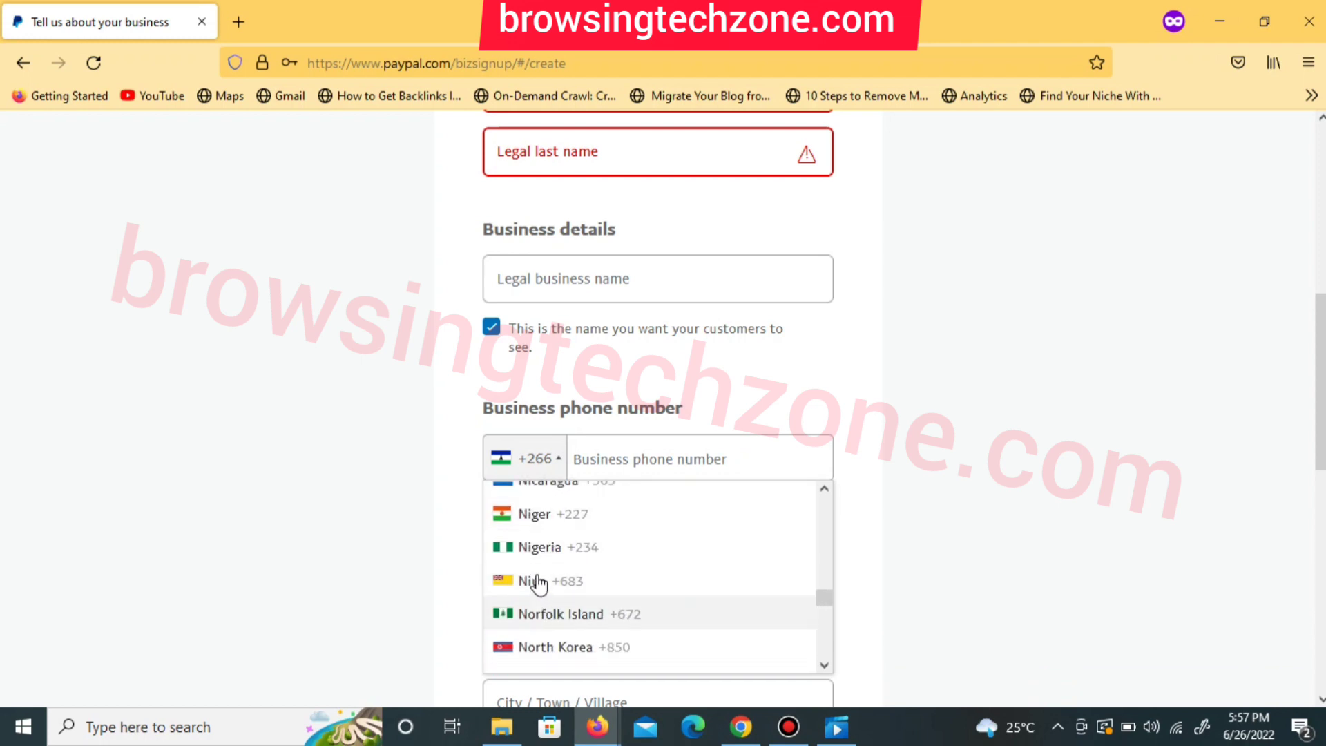
left_click(530, 549)
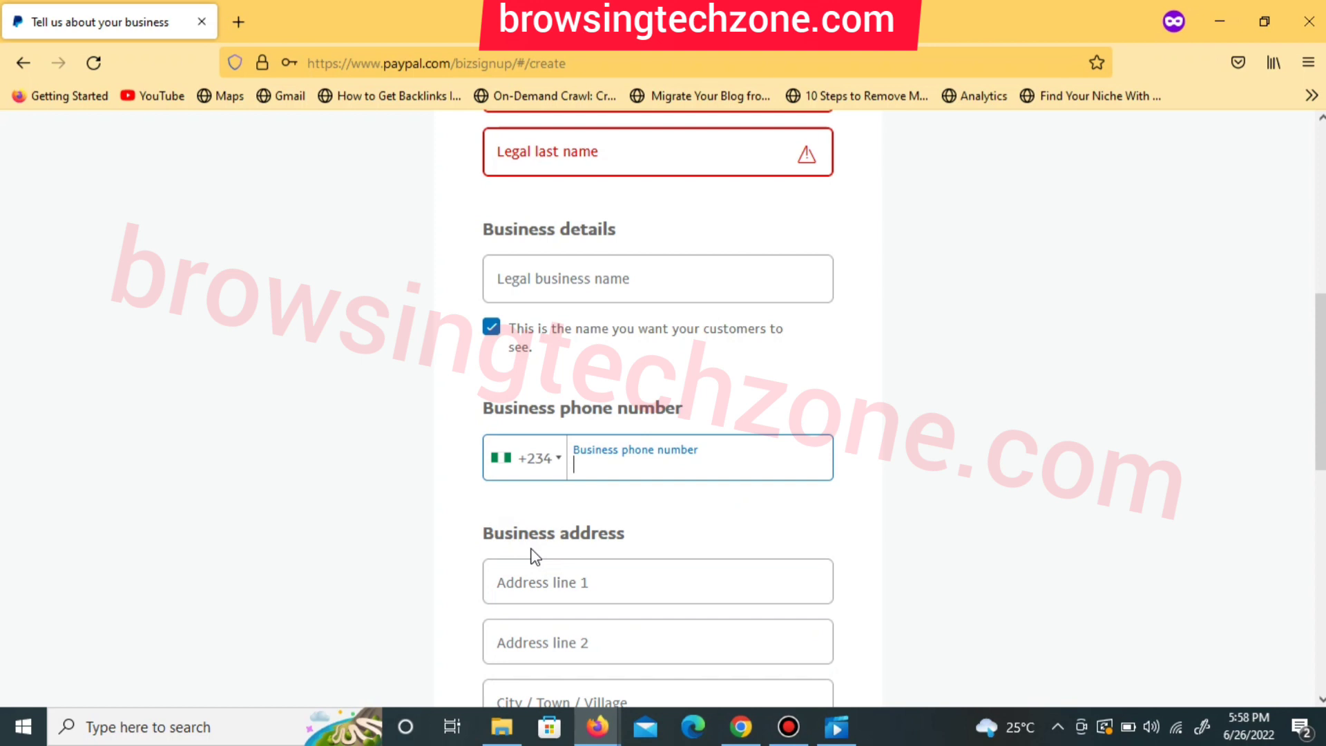
scroll(535, 556, "down", 2)
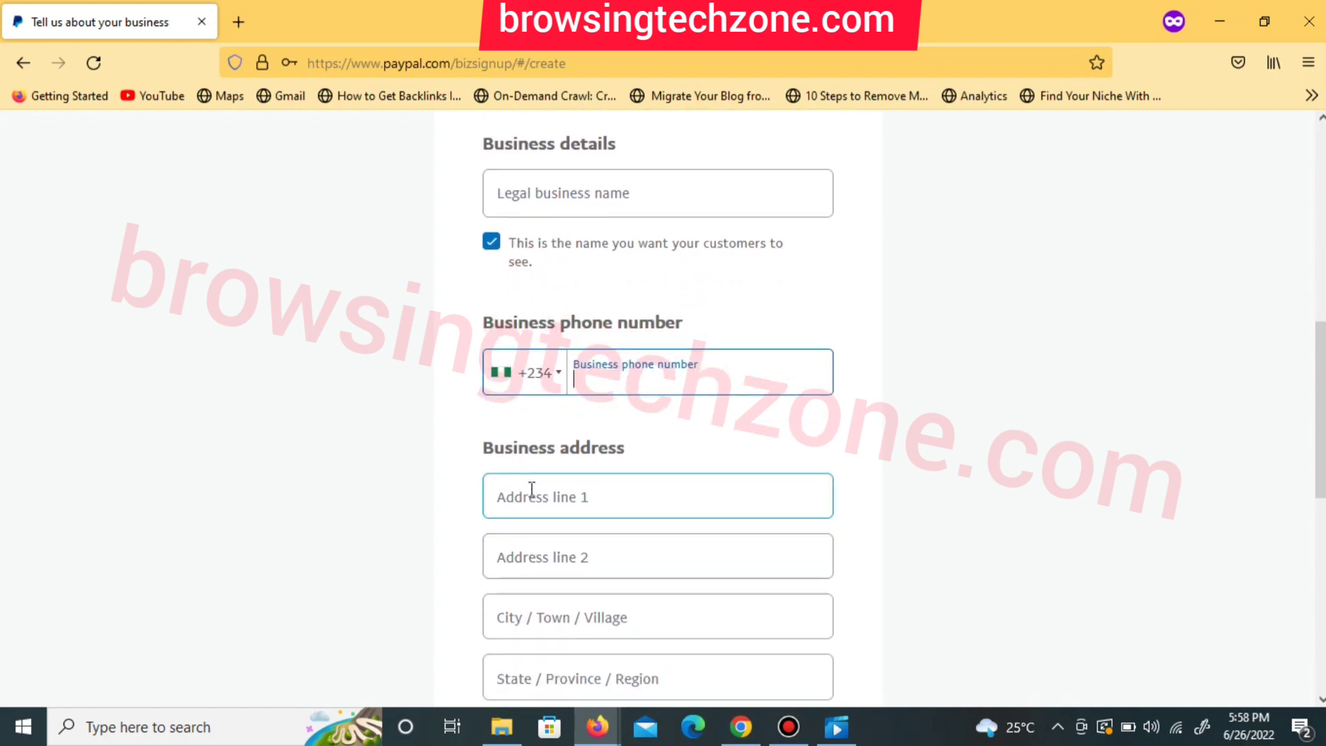
scroll(506, 618, "down", 2)
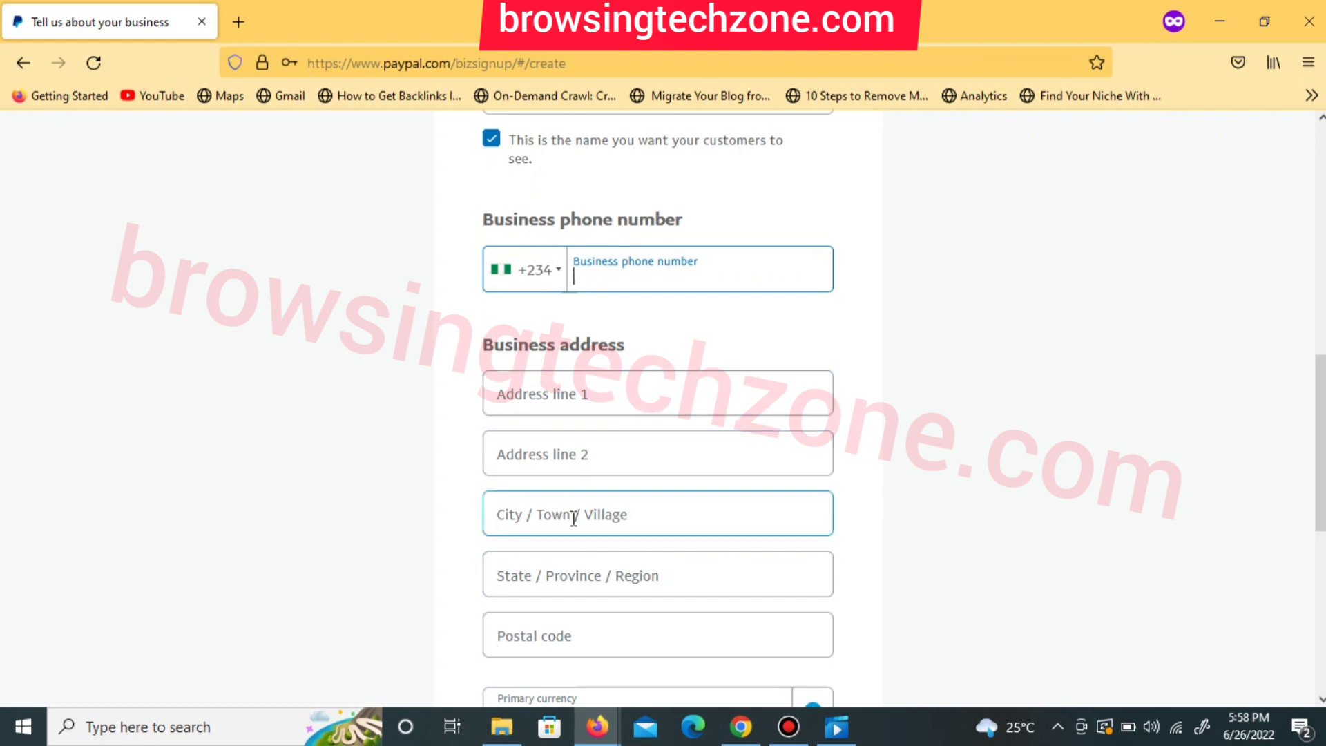
scroll(574, 518, "down", 2)
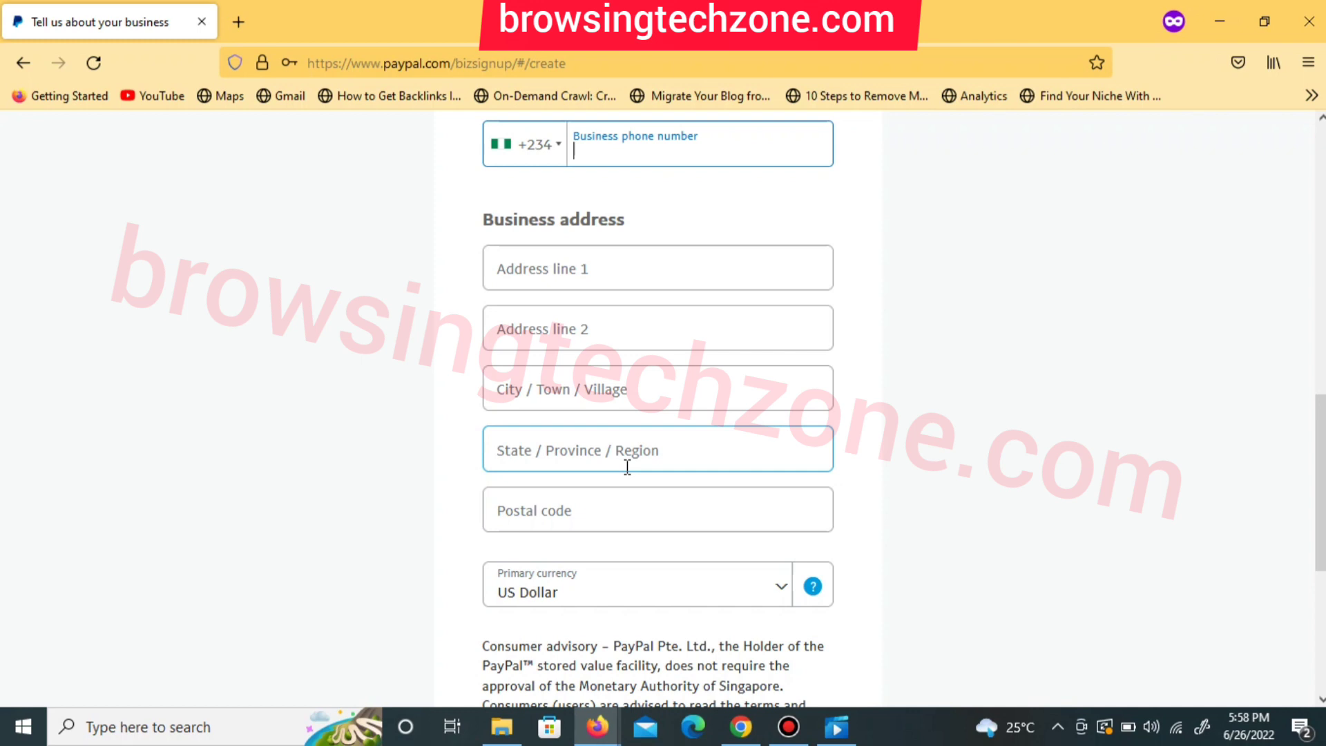
scroll(624, 464, "down", 2)
left_click(570, 406)
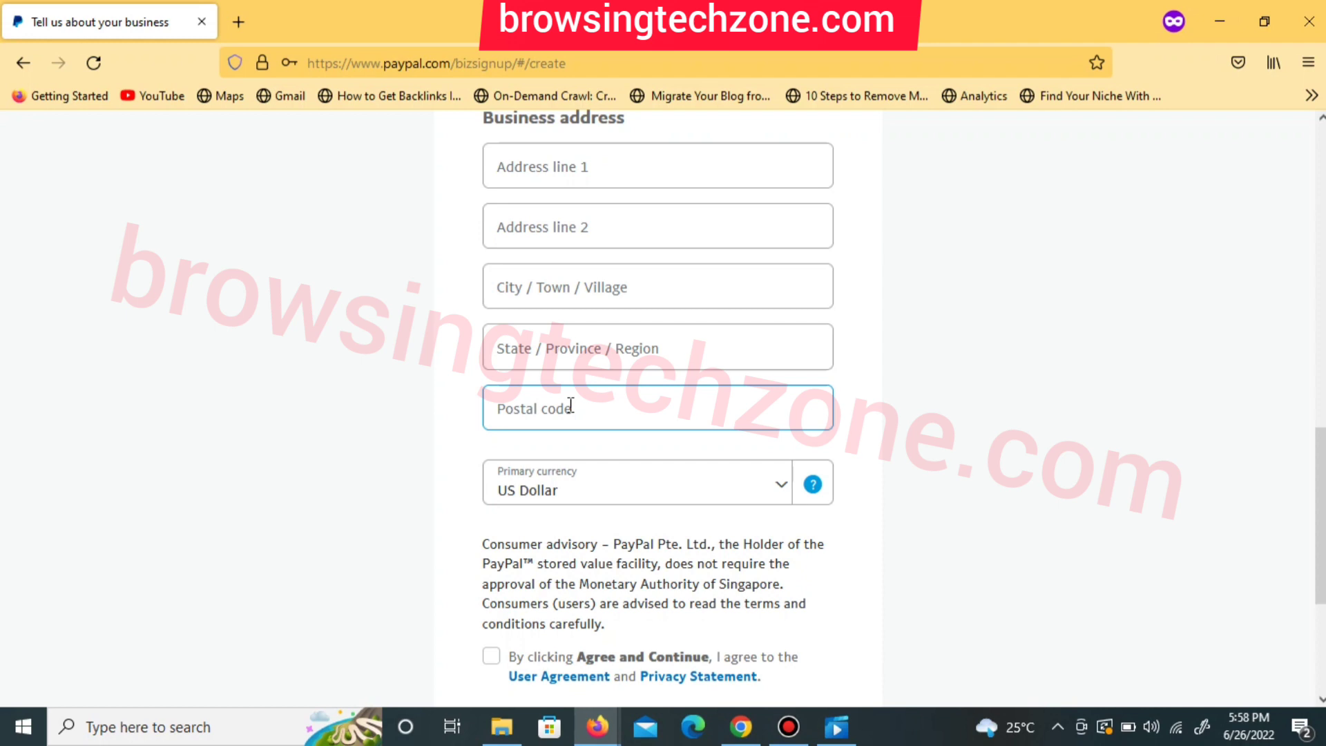
left_click(573, 487)
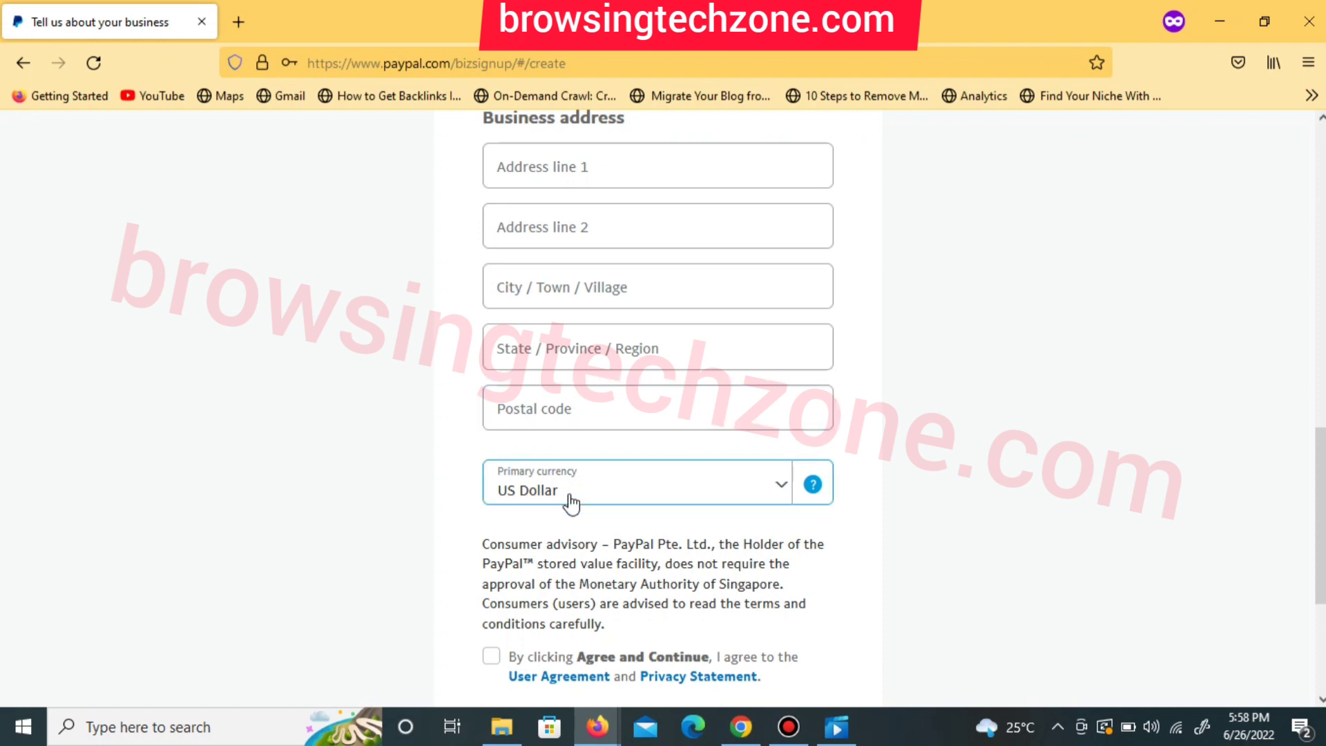
scroll(571, 503, "down", 3)
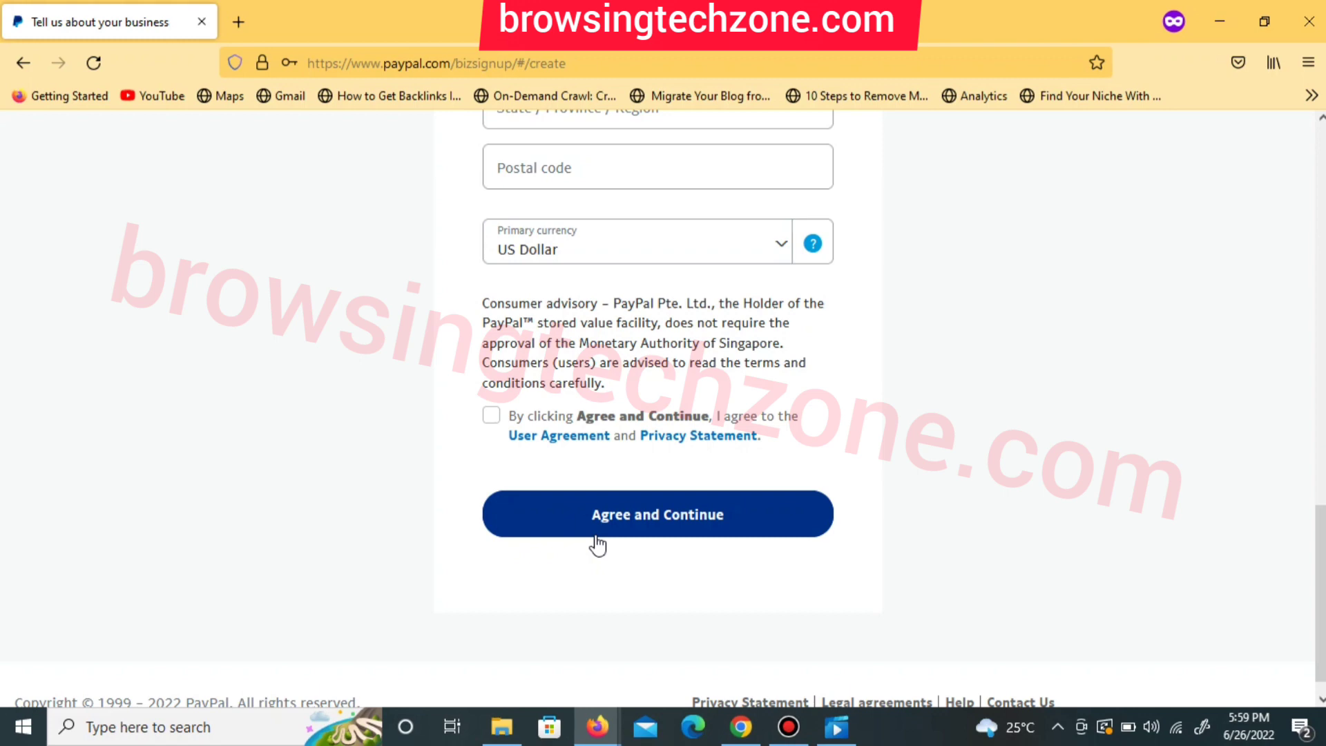
Step: Submit to reveal the missing fields, then enter the contact's legal first and last names
left_click(596, 537)
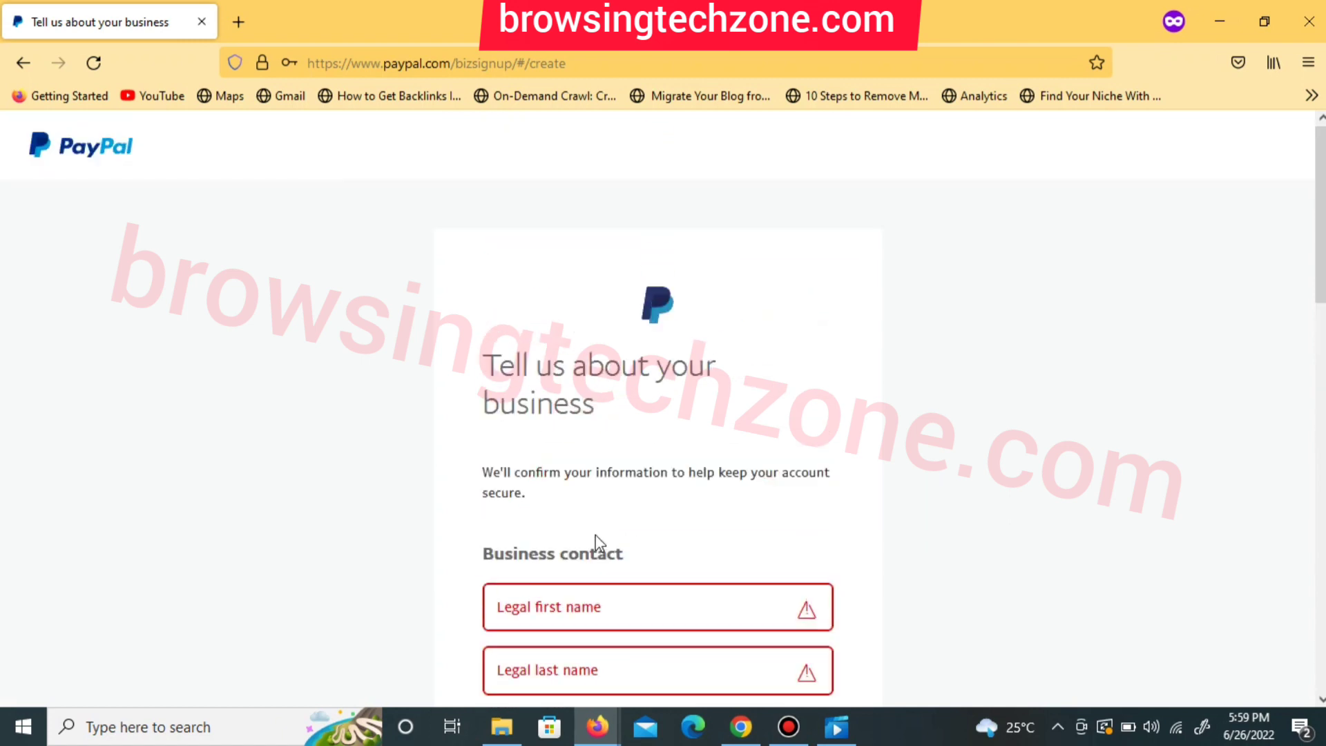
left_click(511, 423)
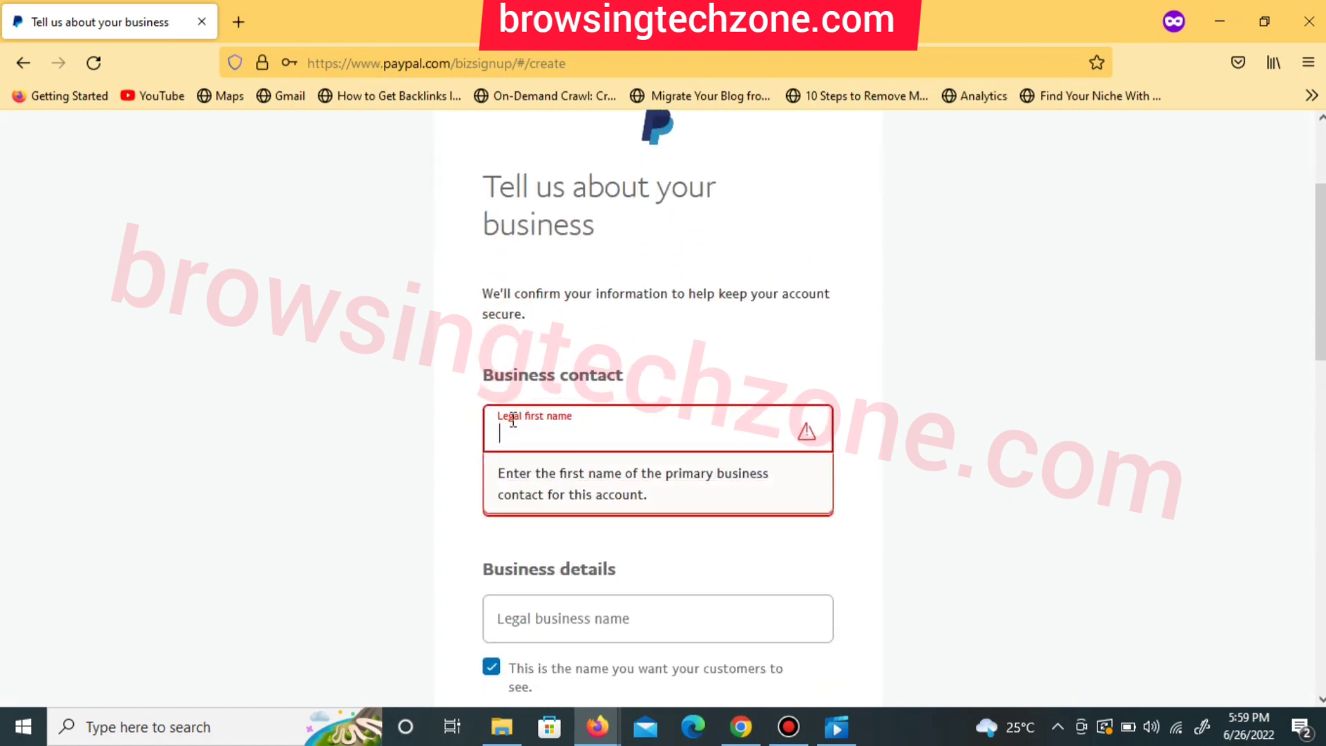
type("A")
key("BackSpace")
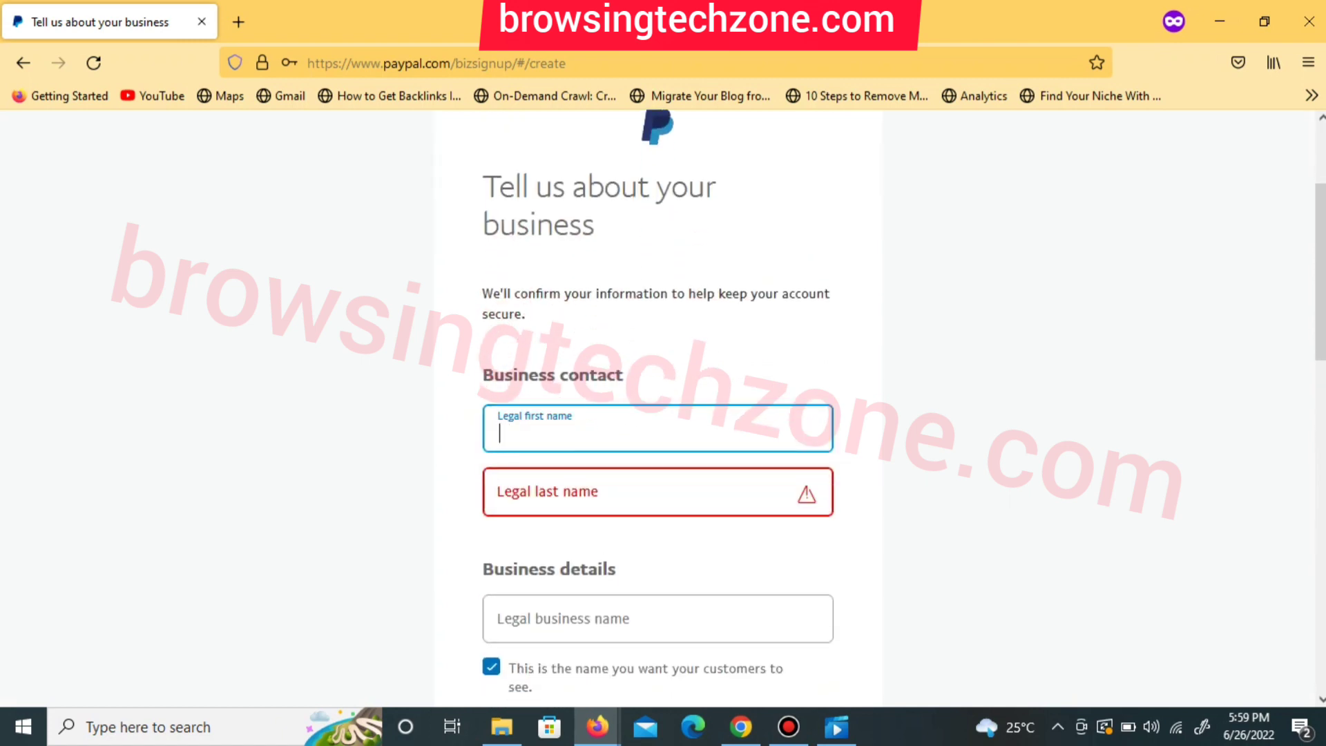
left_click(524, 482)
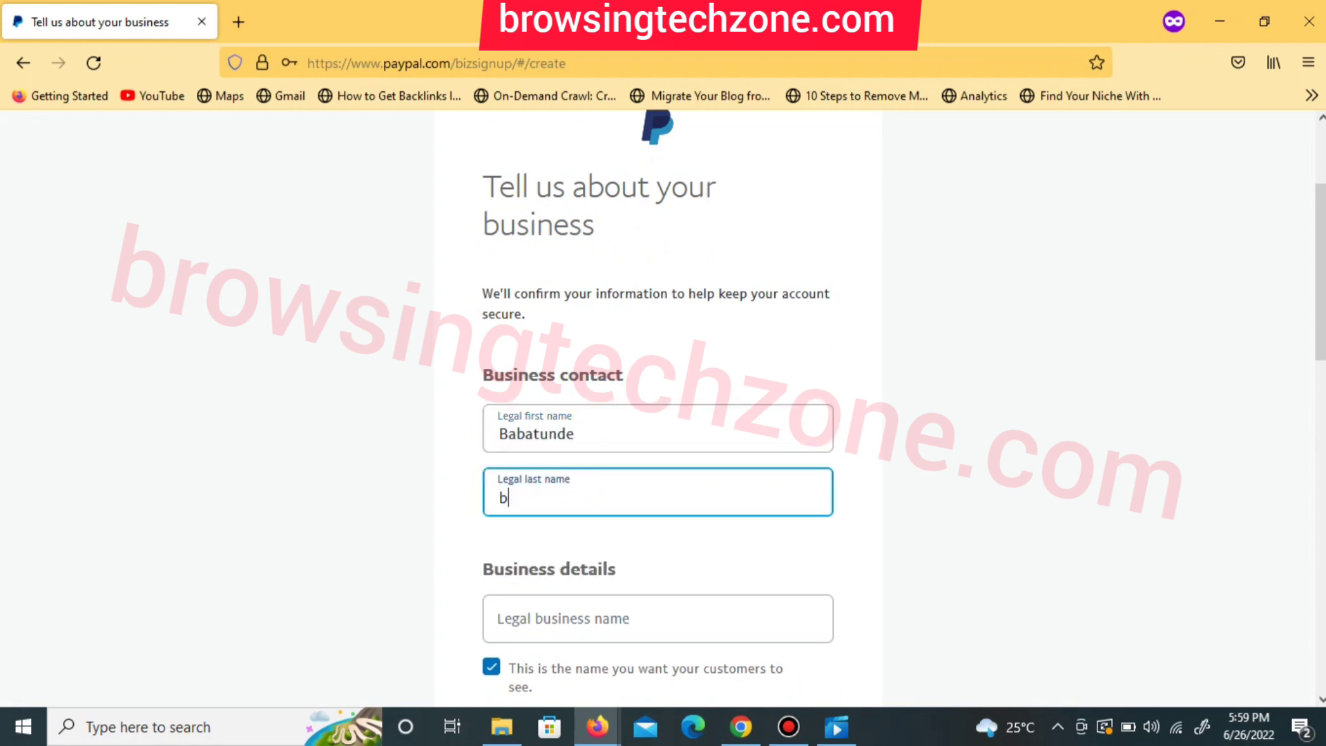
Step: Enter the legal business name
left_click(514, 611)
type("b")
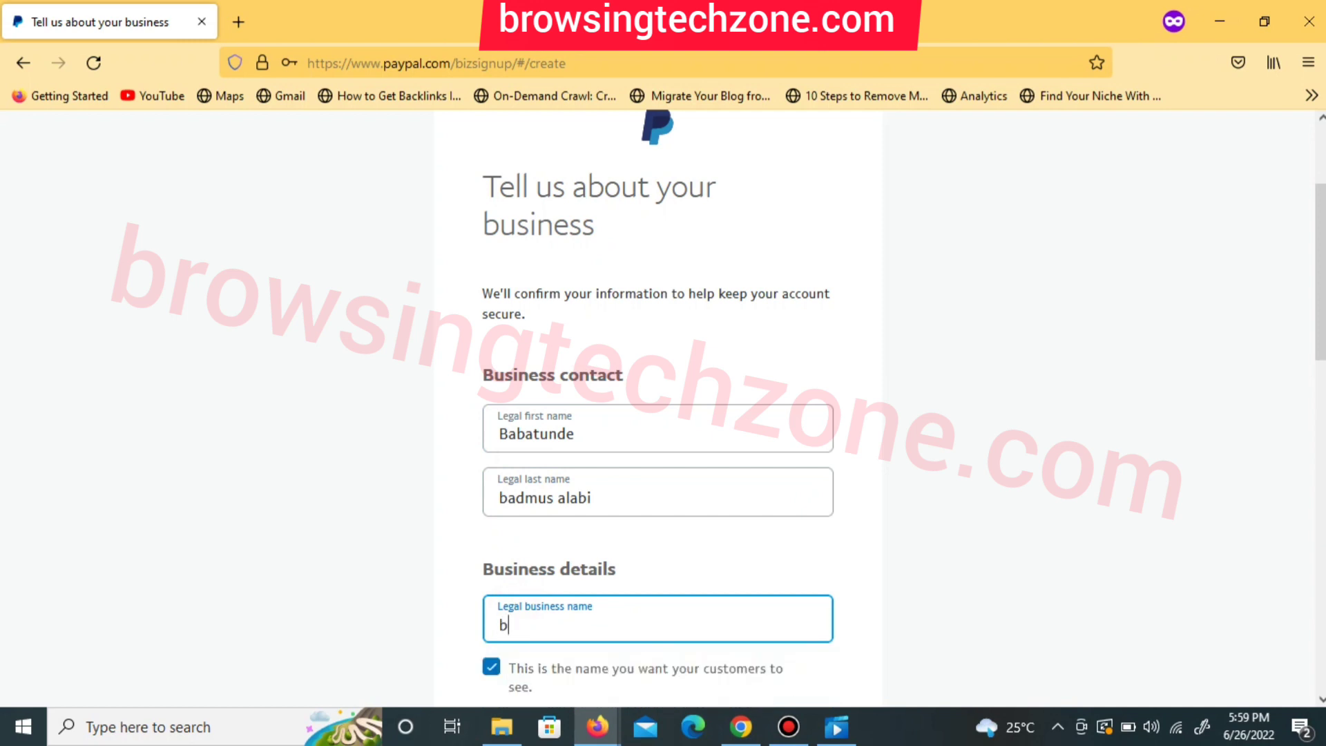
type("abatunde")
scroll(586, 680, "down", 3)
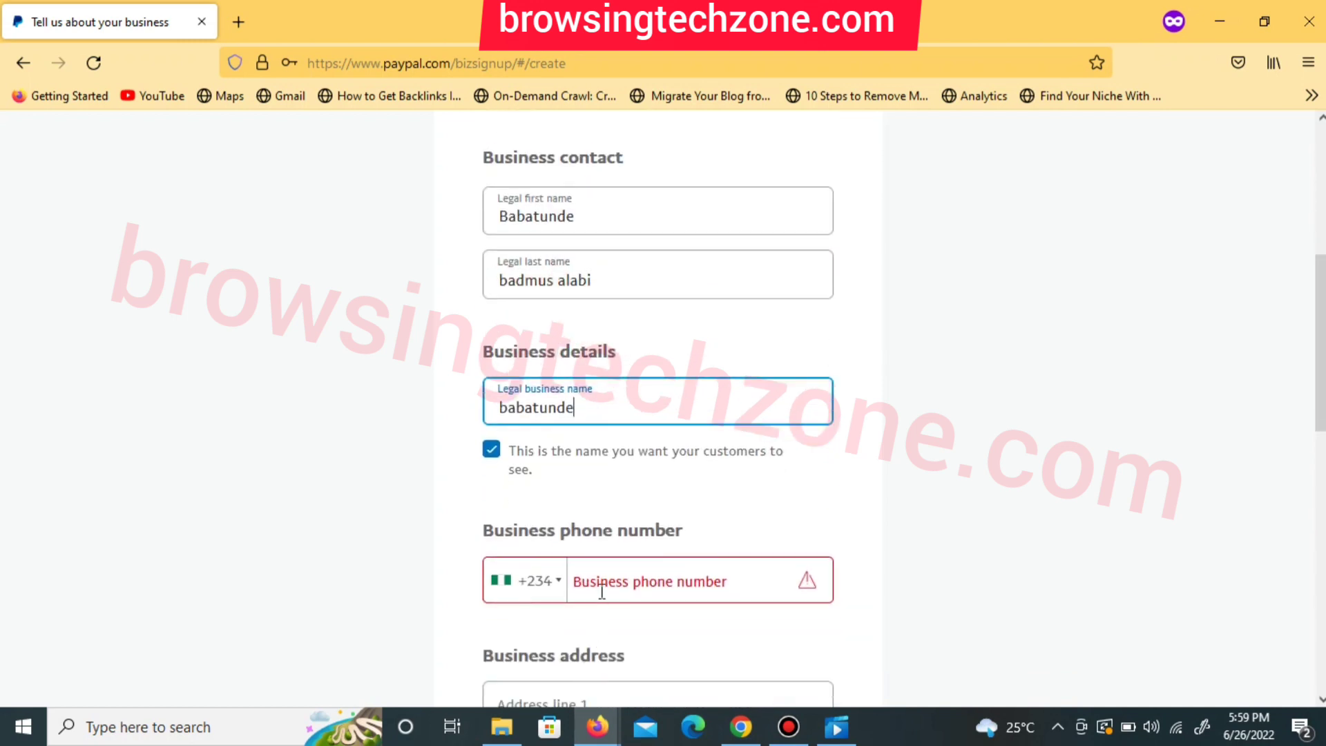
Step: Enter the business phone number and the business street address
left_click(602, 589)
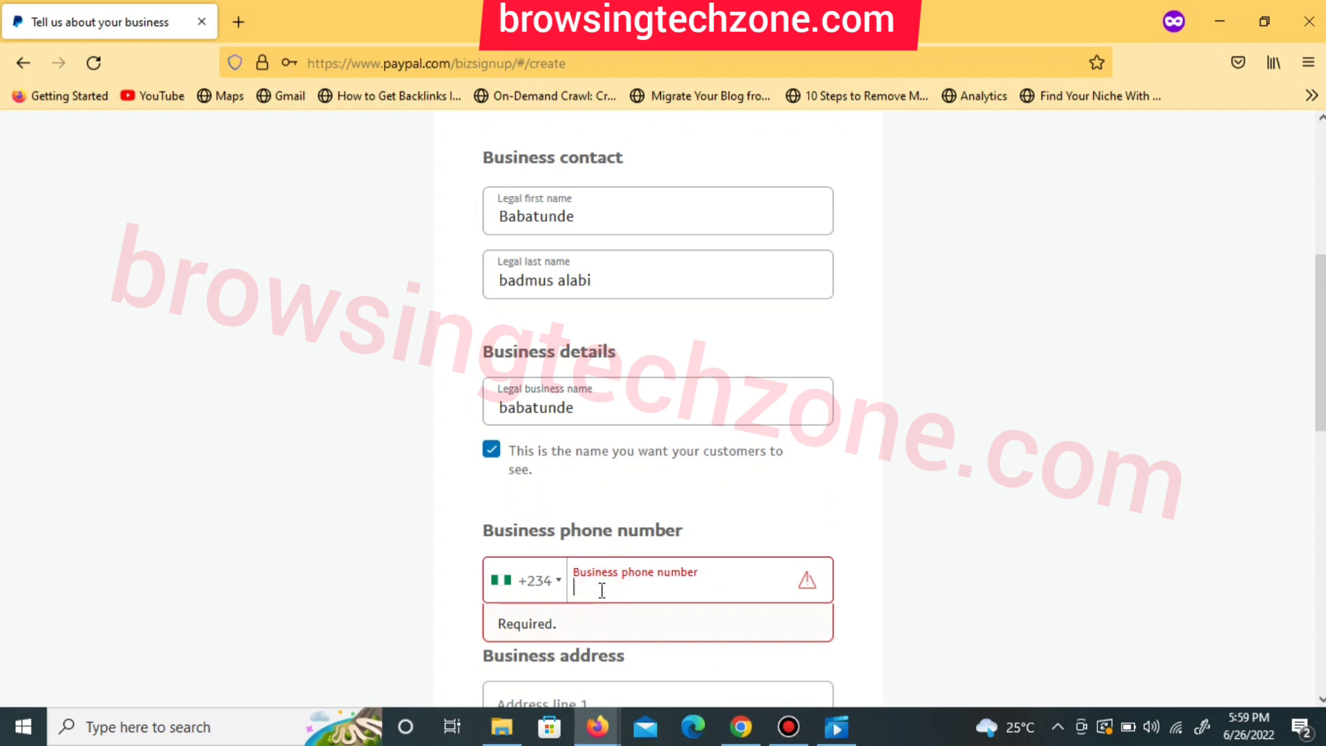
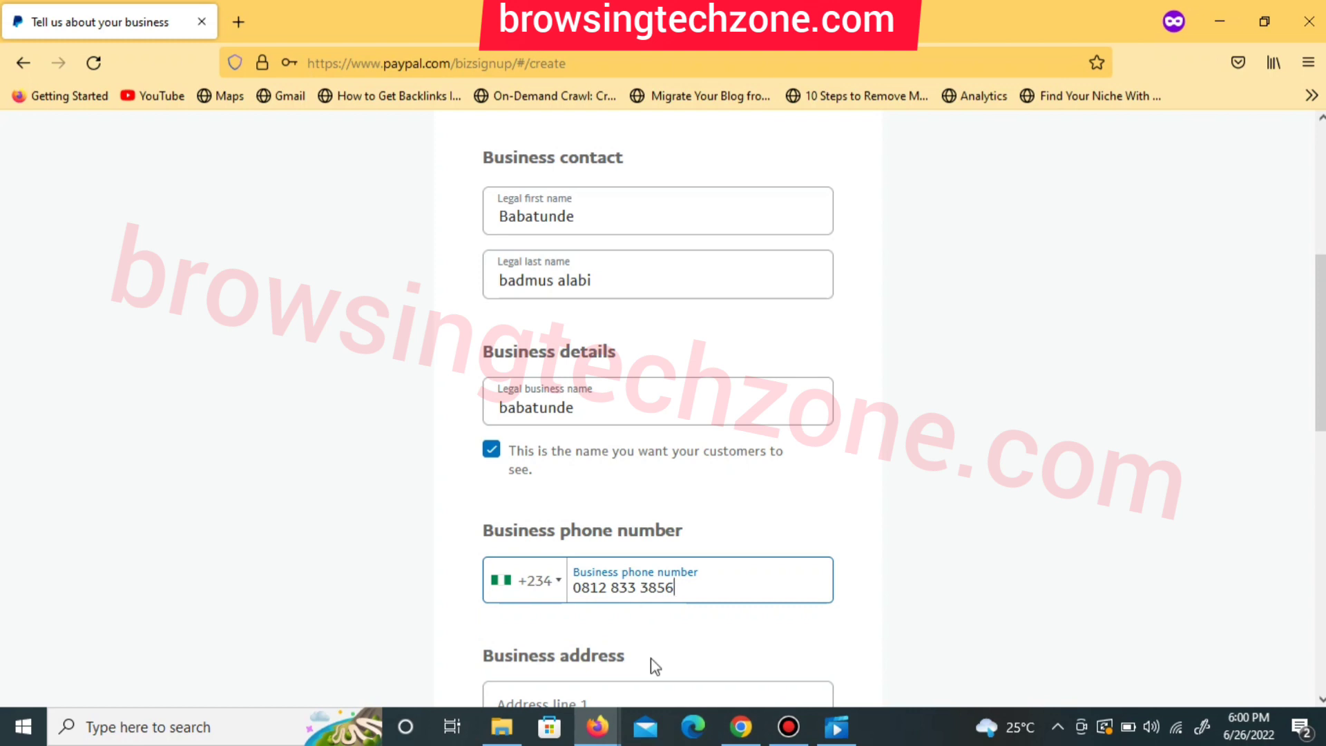
left_click(651, 687)
scroll(652, 686, "down", 3)
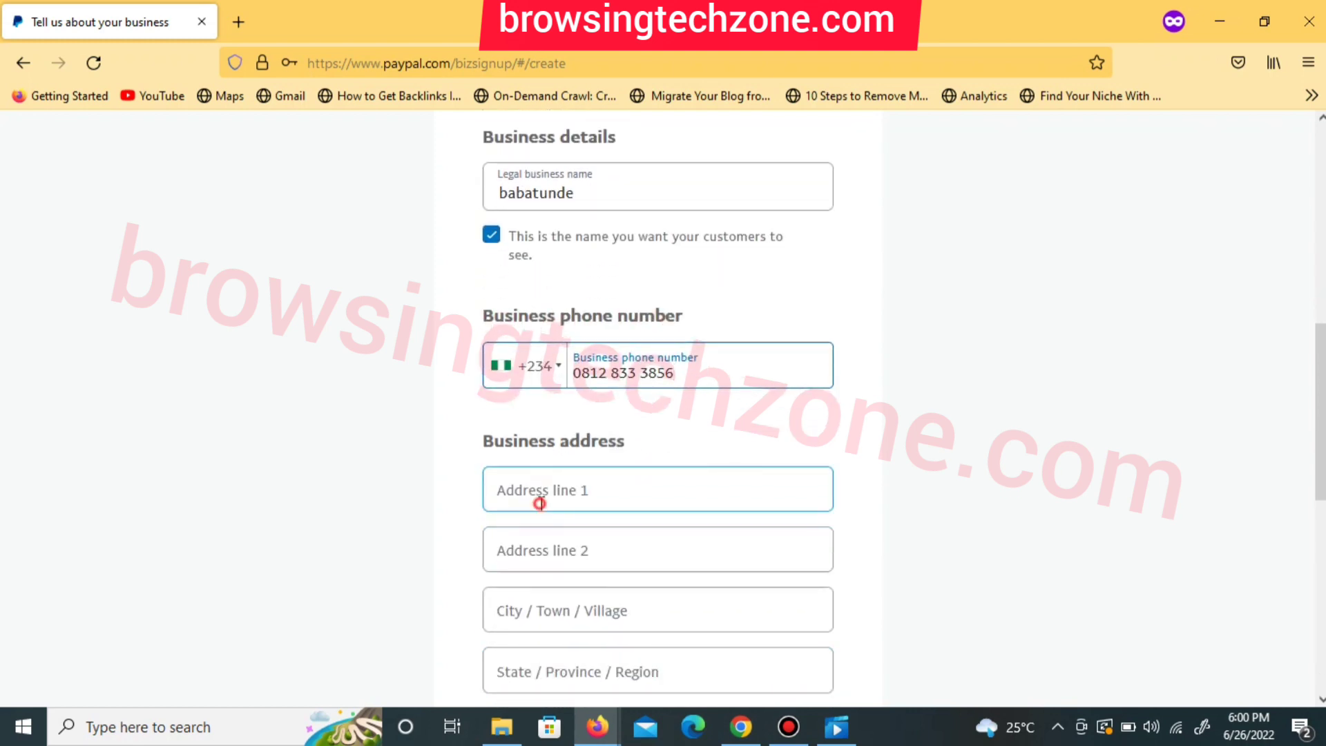
left_click(541, 502)
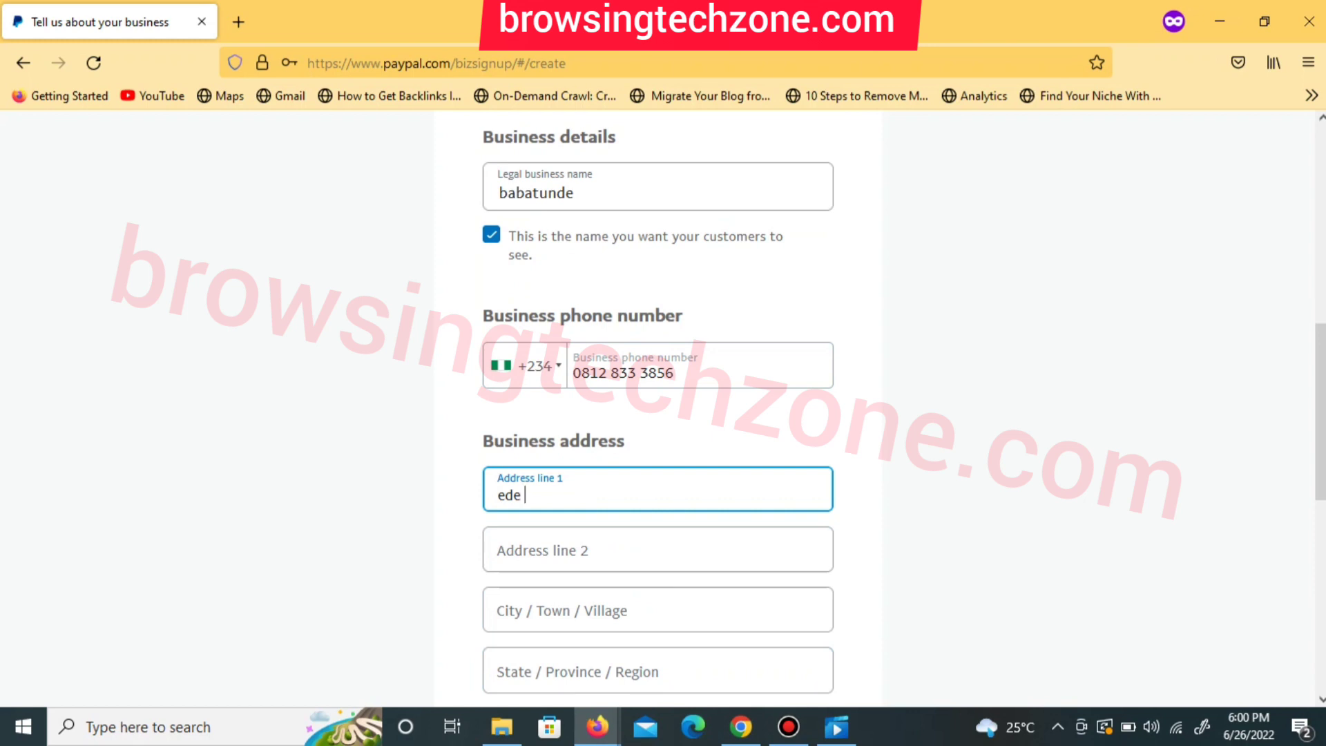
scroll(542, 598, "down", 2)
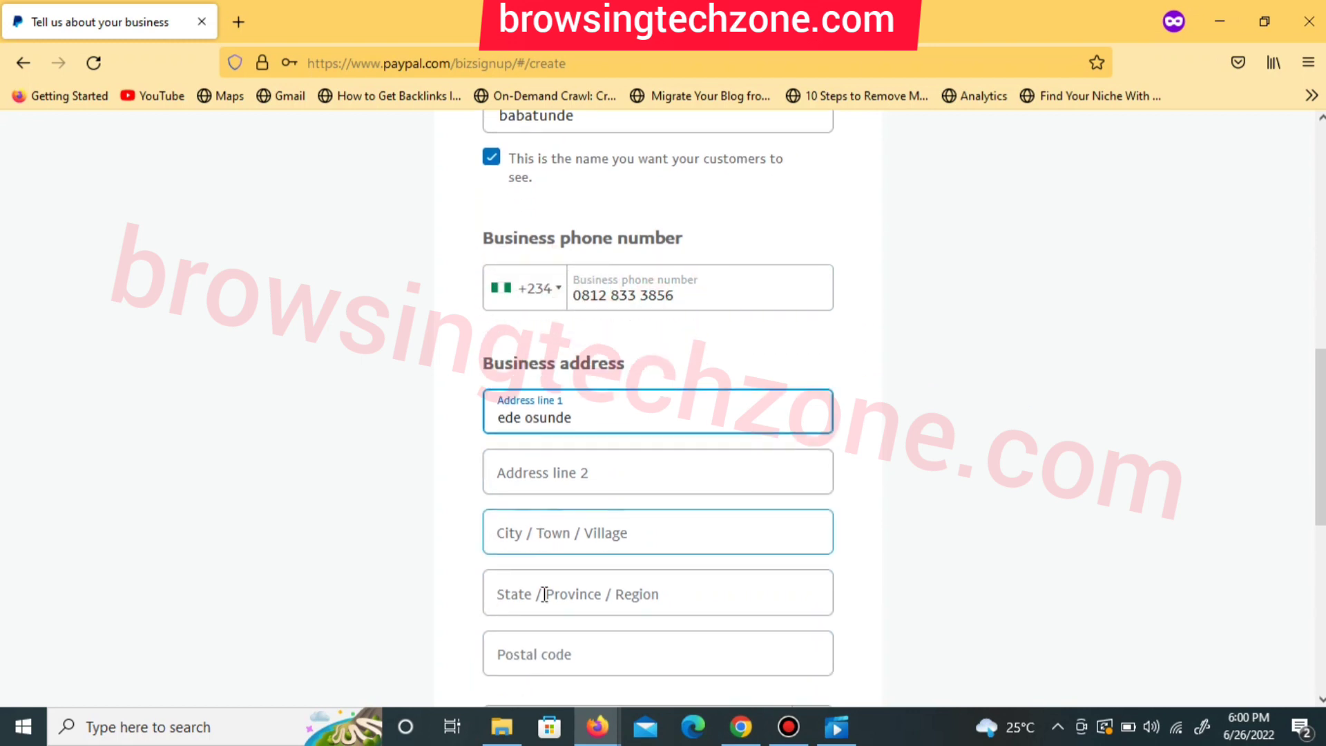
Step: Fill in the business address city, state and postal code
left_click(530, 527)
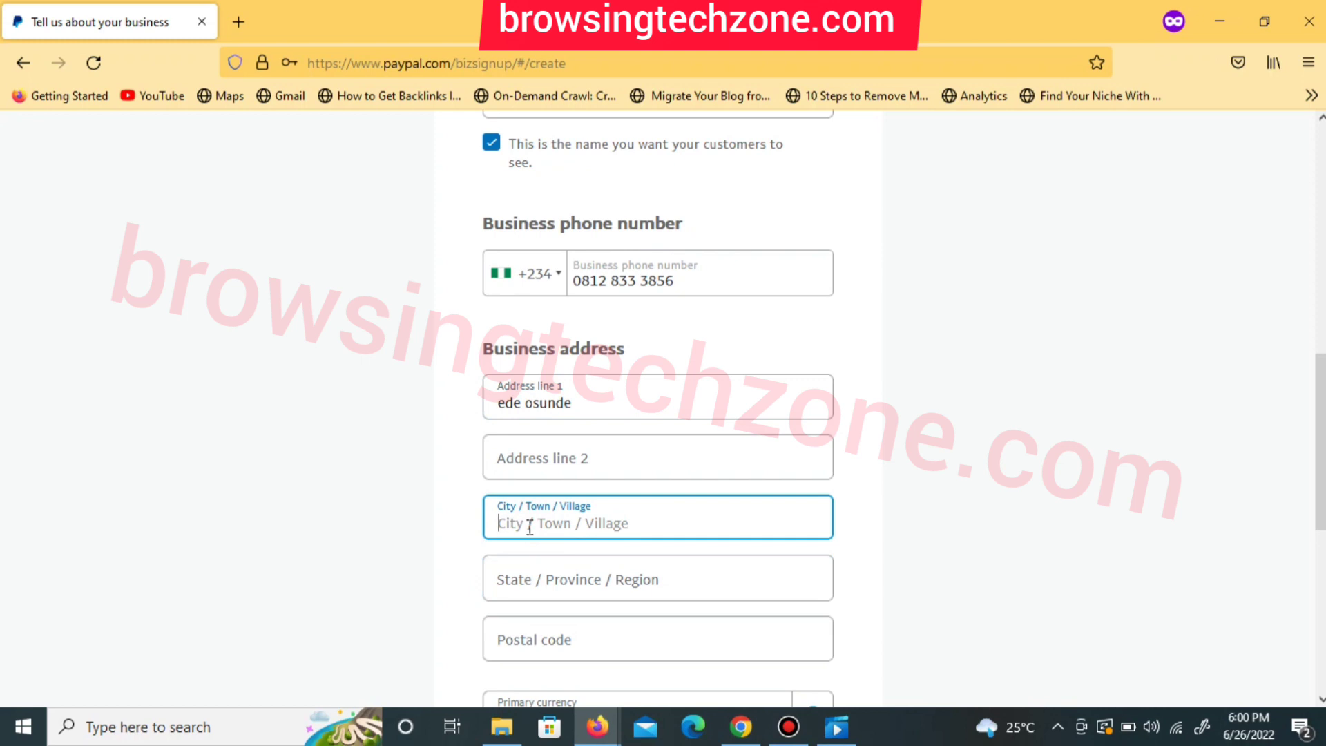
type("ibadan")
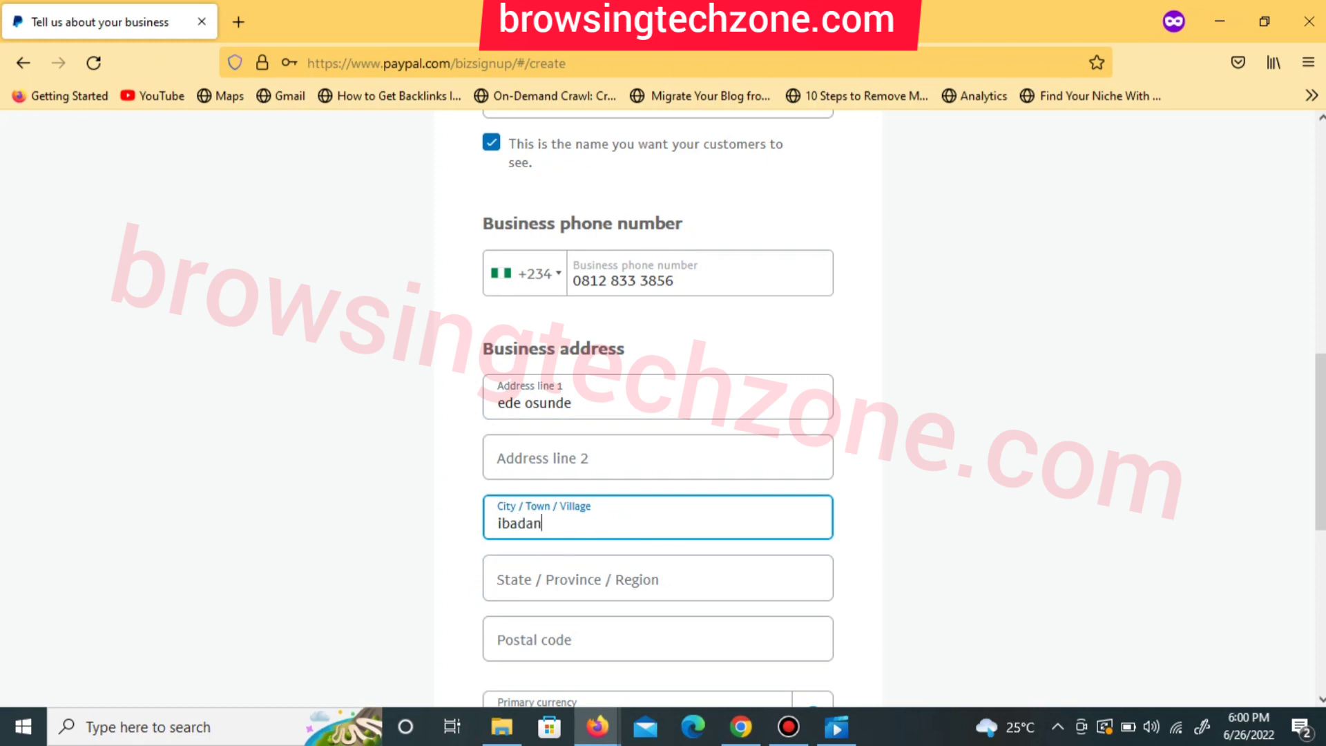
scroll(550, 611, "down", 2)
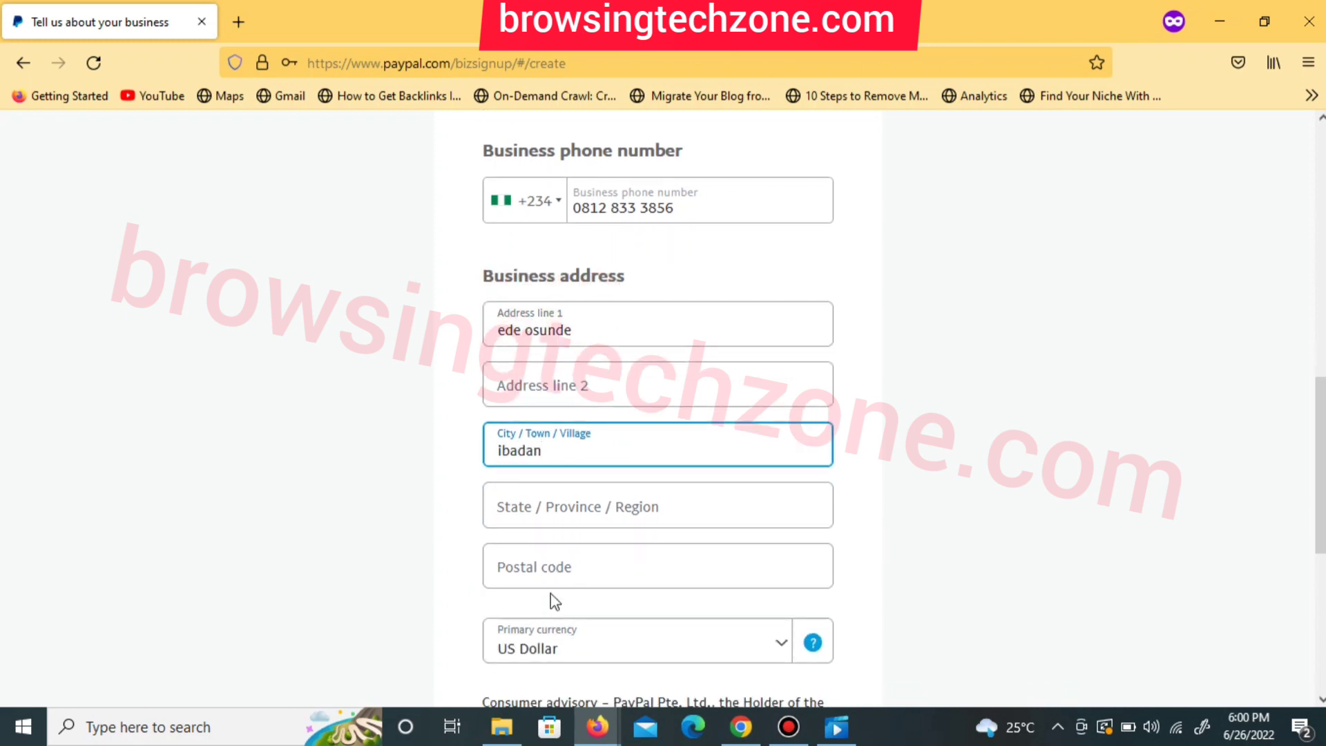
left_click(545, 522)
type("oyo")
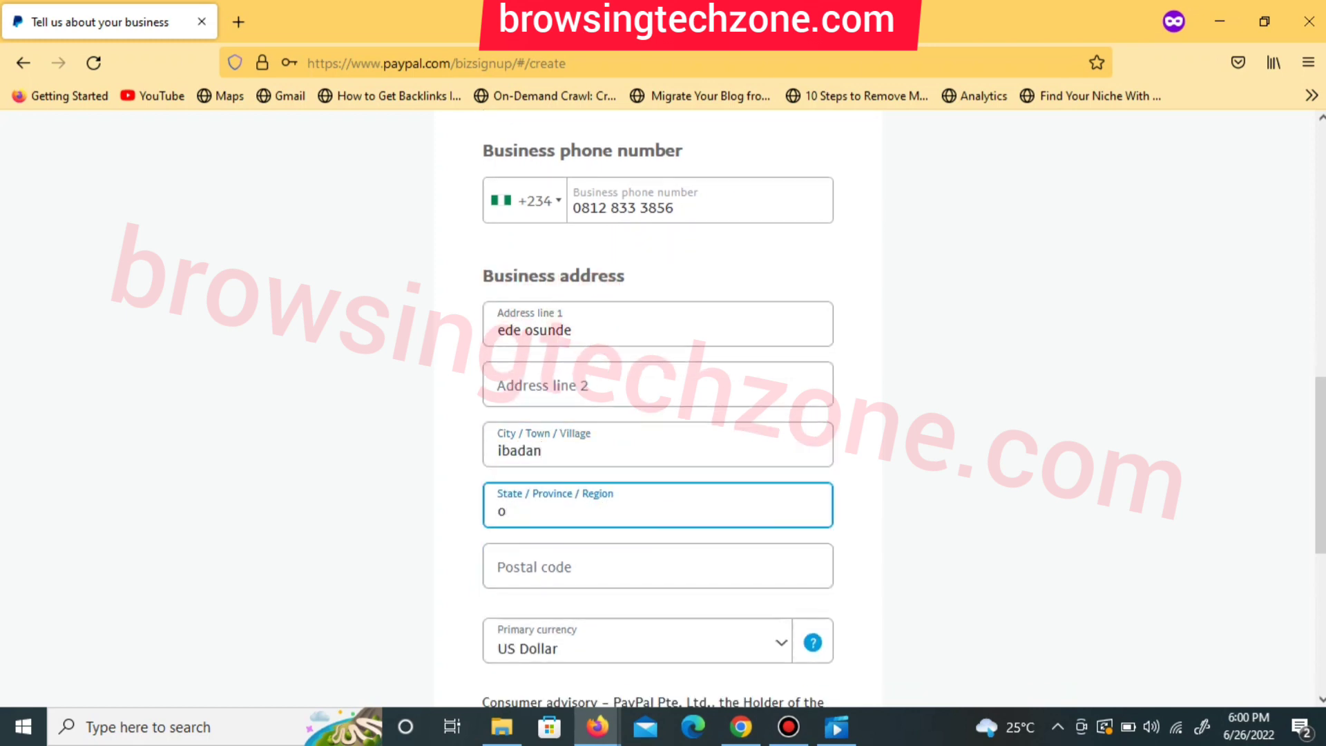
left_click(542, 566)
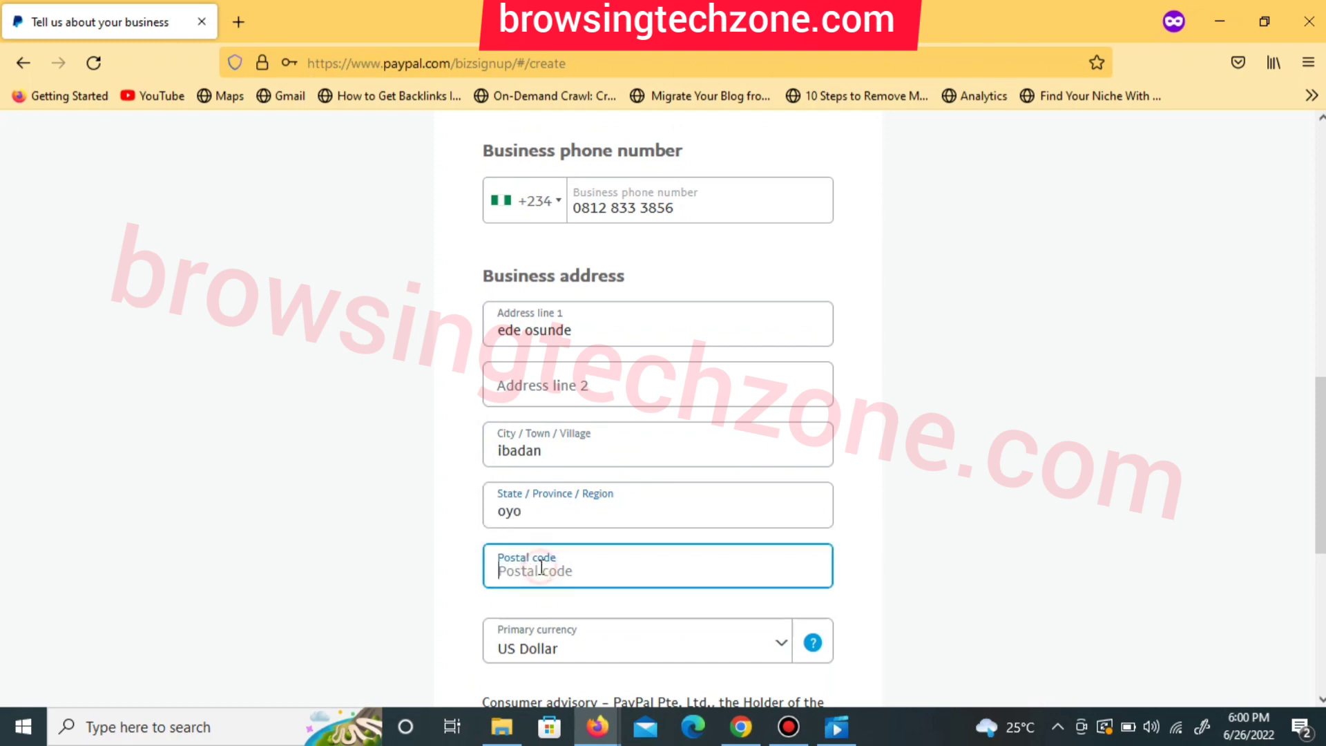
type("1234")
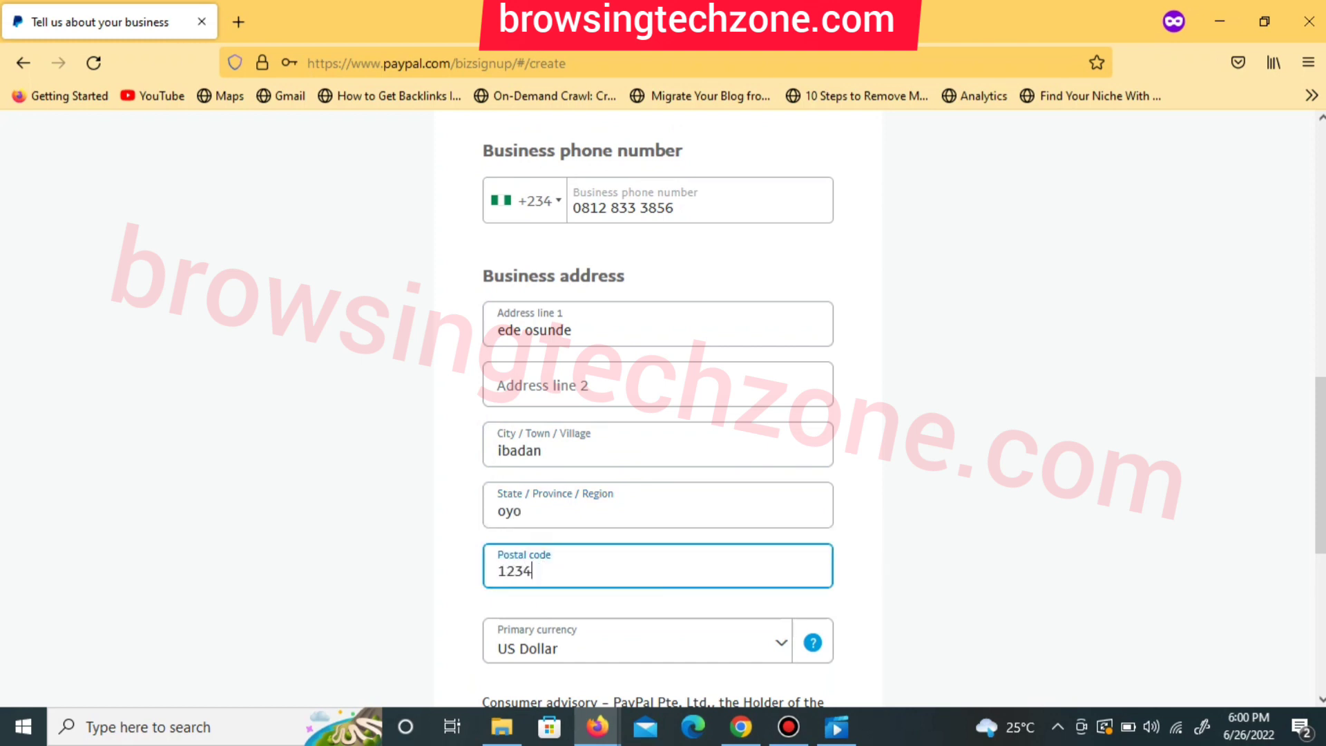
type("765")
Step: Accept the user agreement and privacy statement and submit the business details
scroll(515, 625, "down", 5)
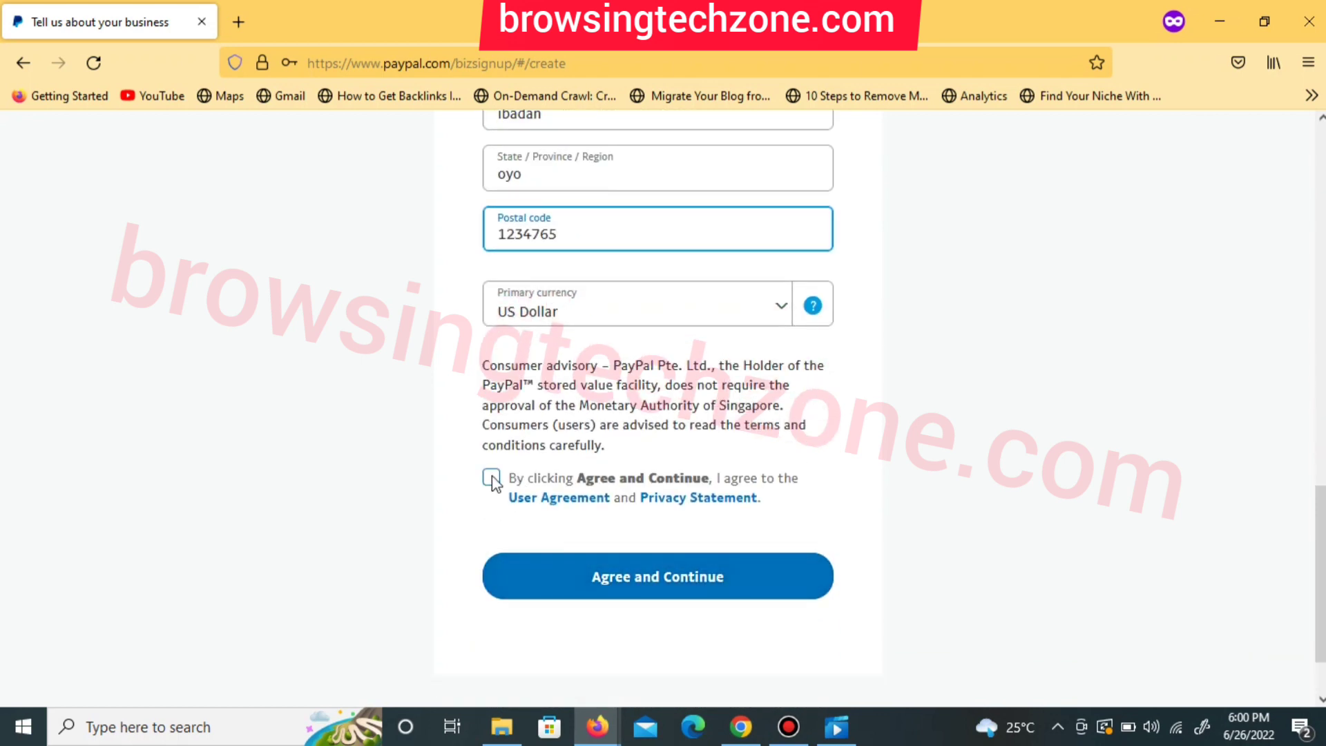
left_click(491, 478)
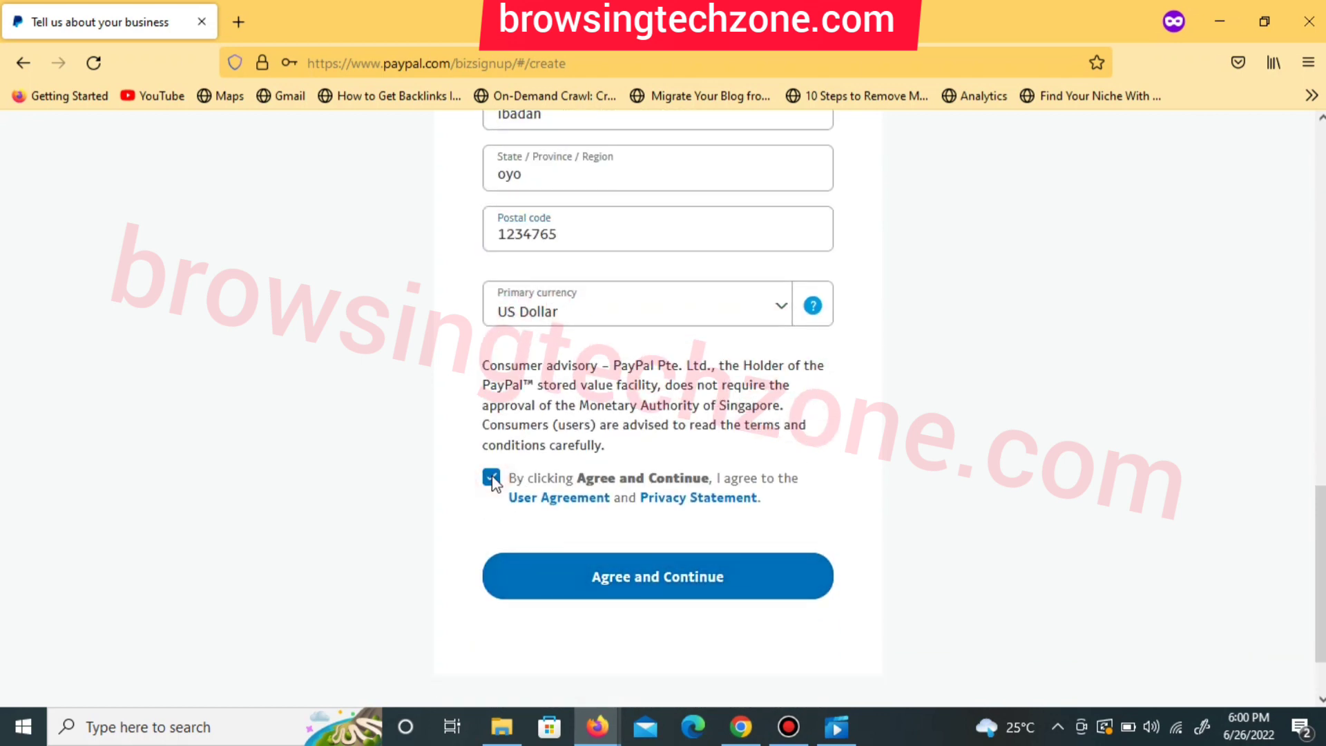
left_click(564, 574)
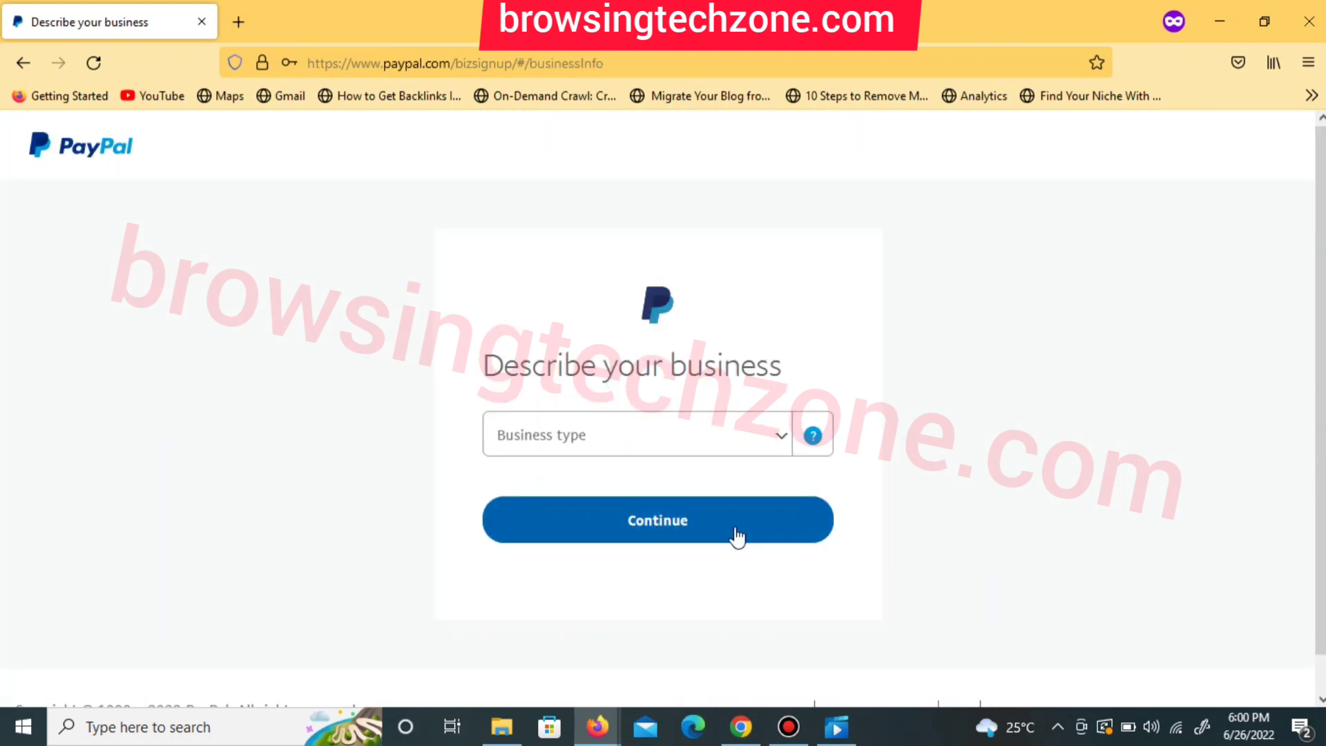
Step: Set the business type to Individual/Sole Proprietorship
left_click(778, 442)
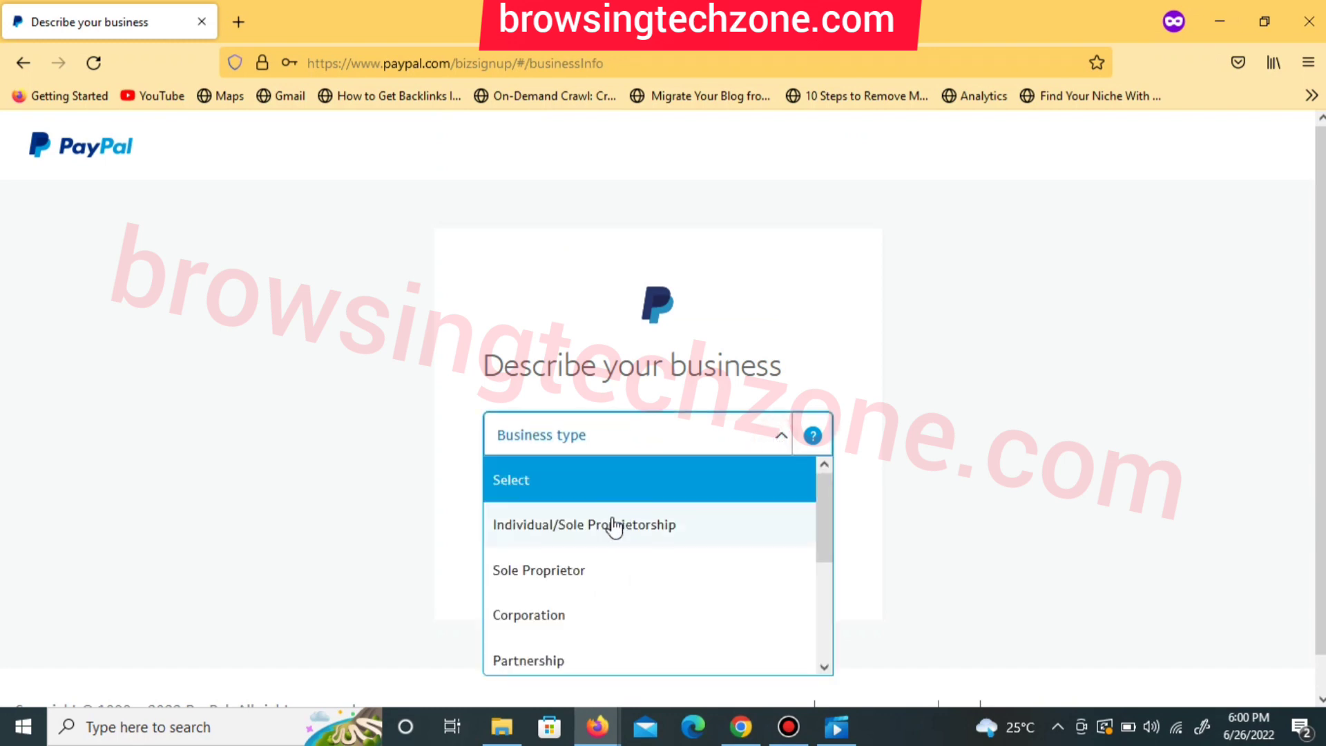
scroll(587, 544, "down", 2)
scroll(587, 544, "down", 1)
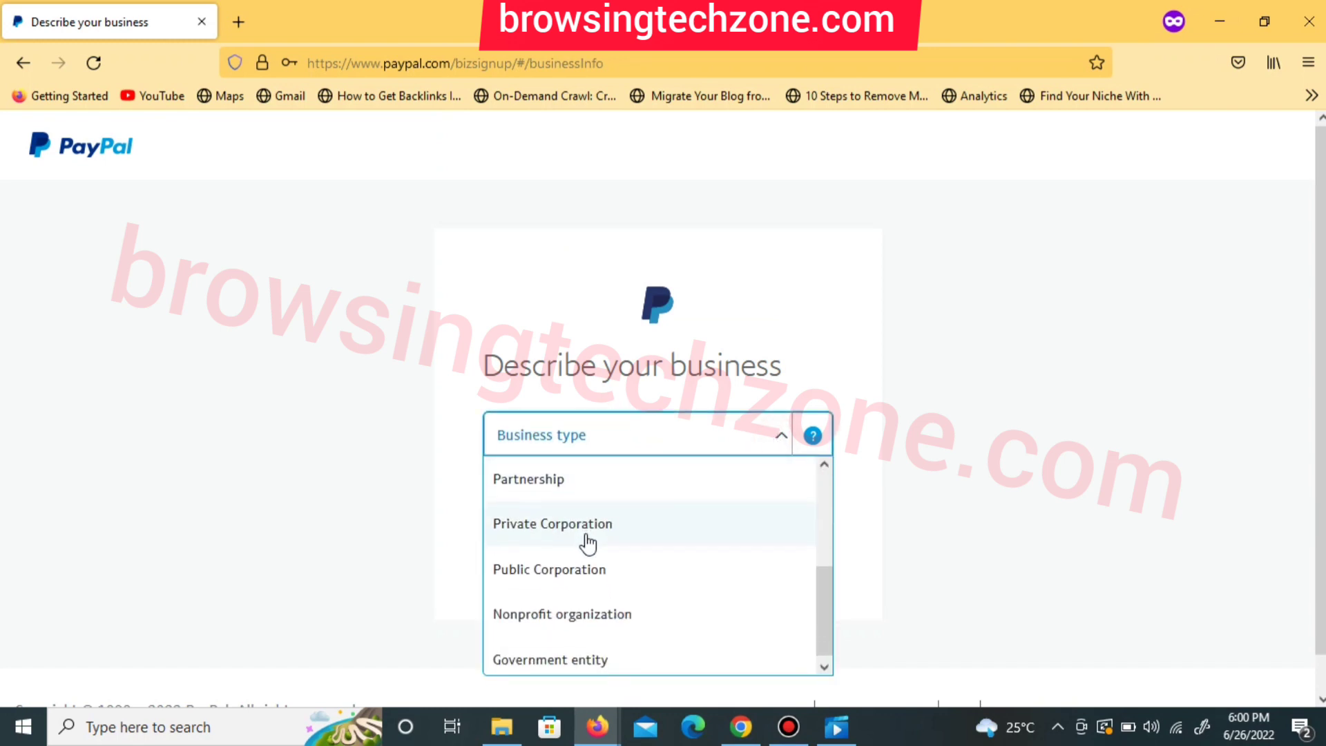
scroll(587, 544, "up", 3)
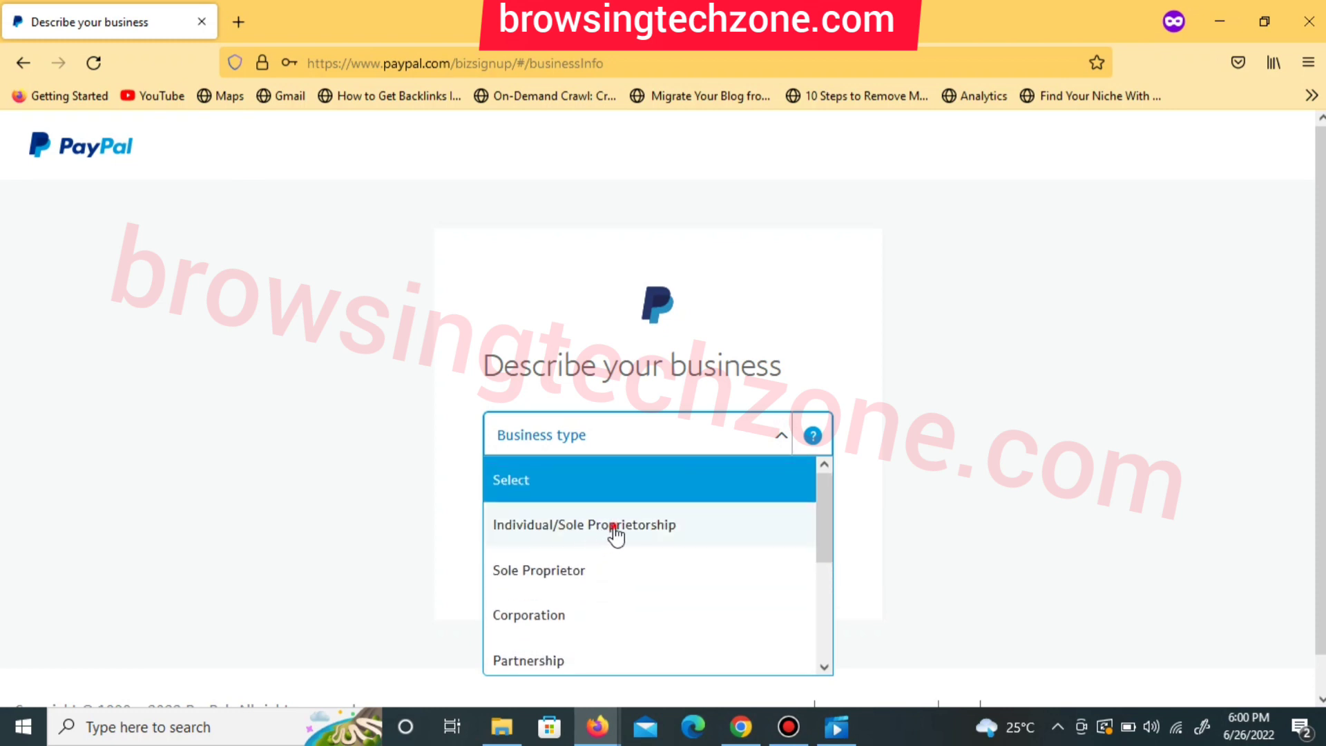
left_click(613, 528)
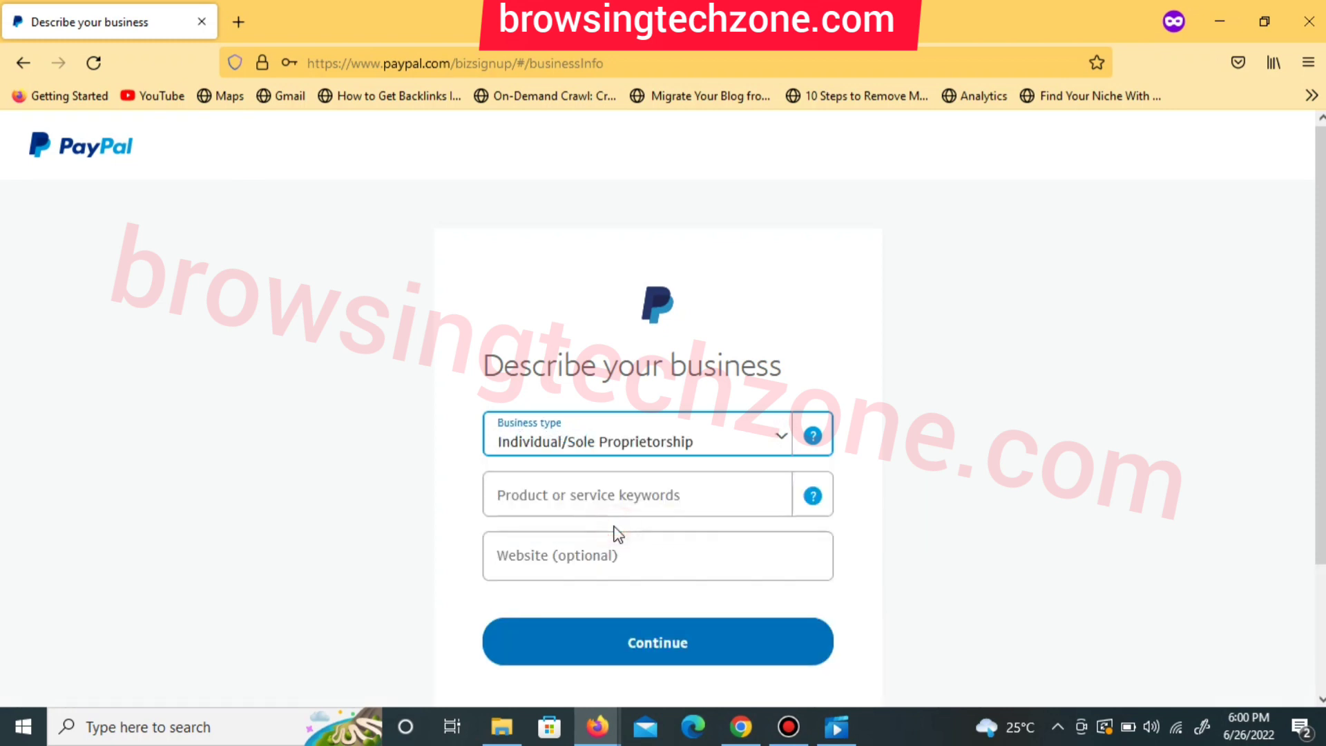
Step: Search keywords with 'fina' and pick Professional Services as the product keyword
left_click(559, 495)
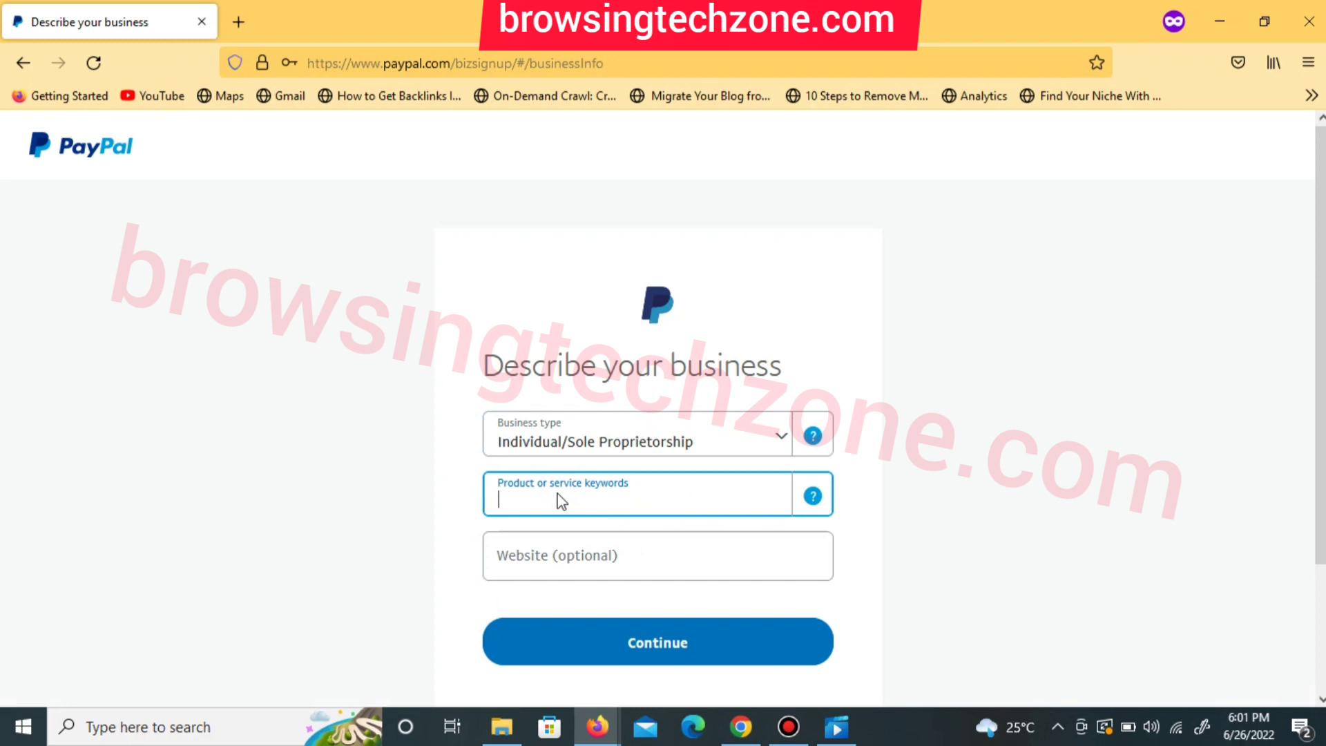
type("fina")
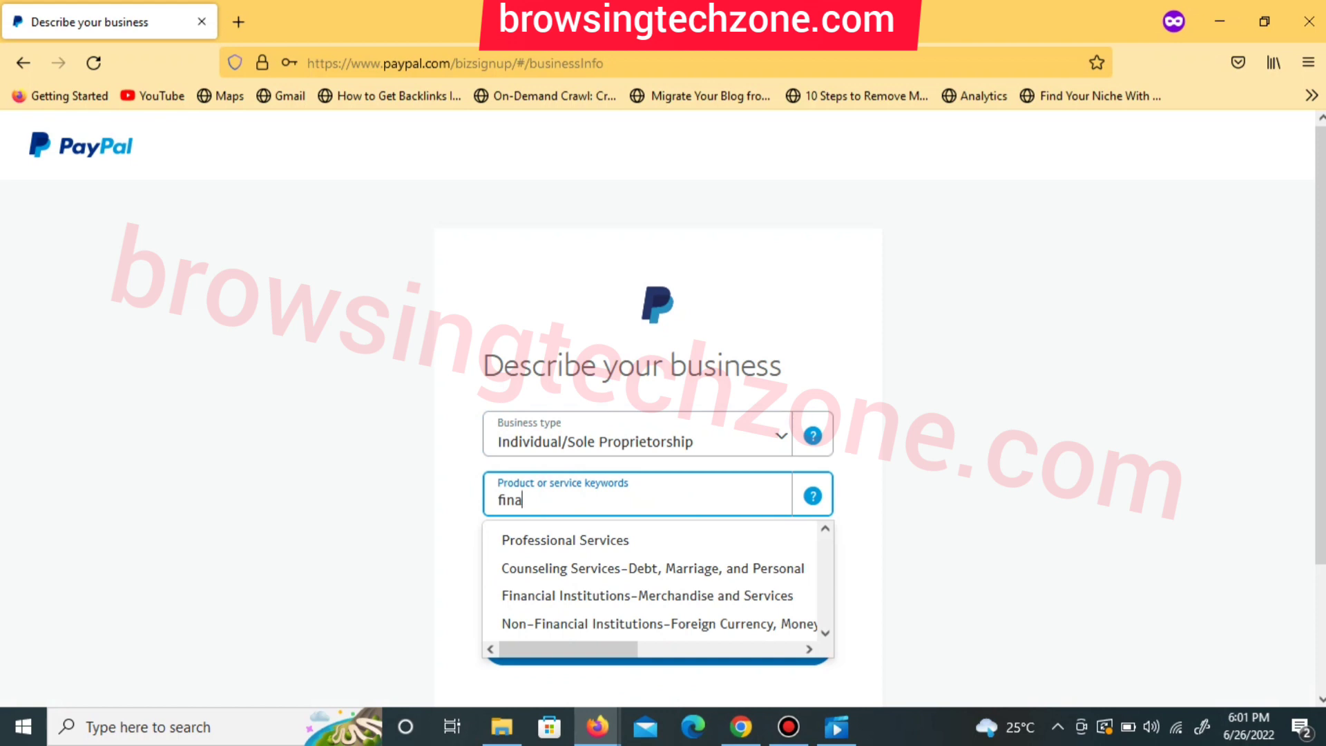
left_click(569, 541)
scroll(569, 541, "down", 2)
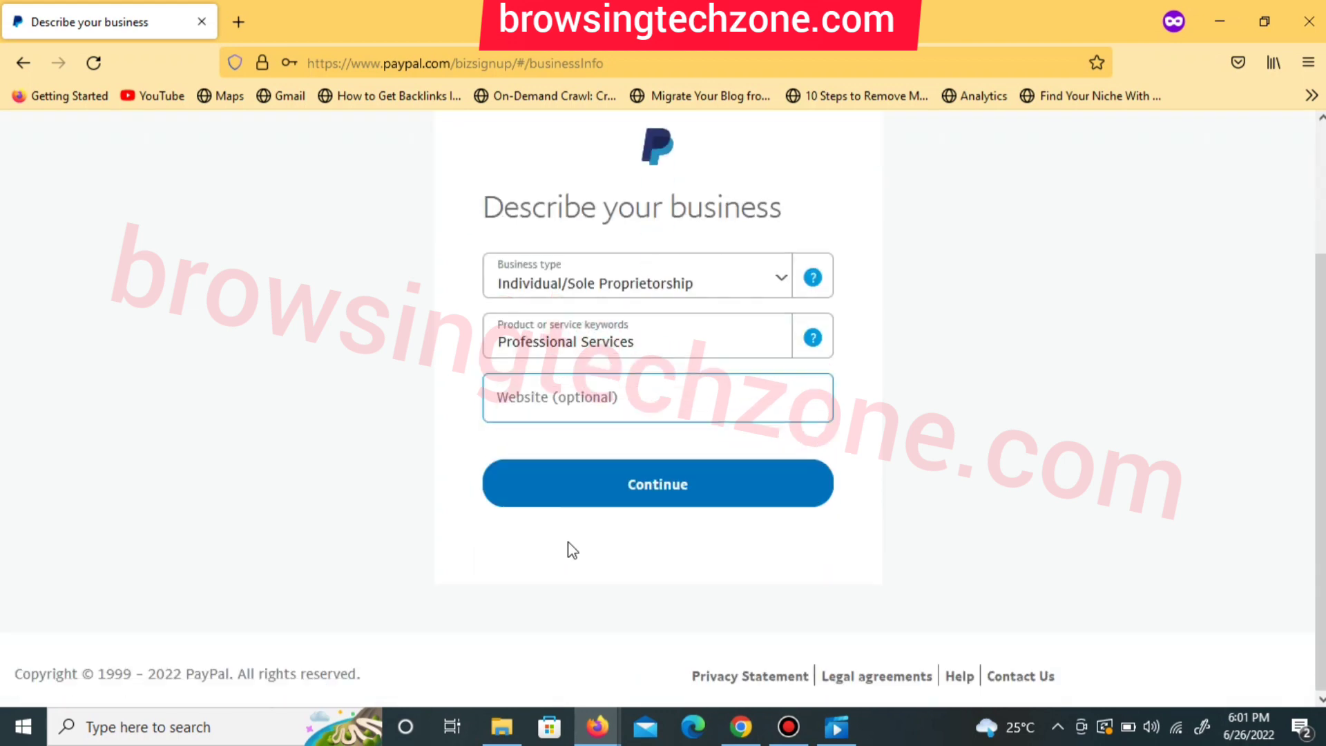
Step: Continue to the personal details step and set nationality to Nigeria
left_click(586, 486)
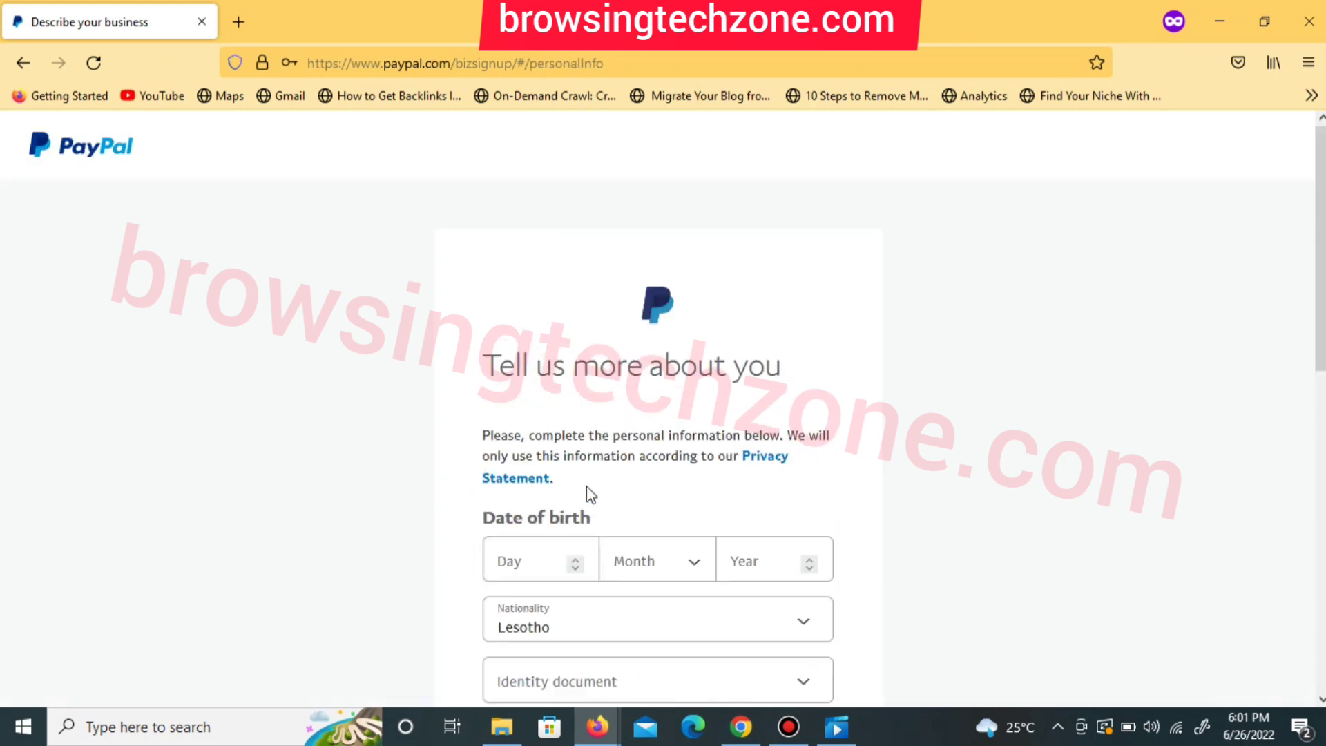
scroll(586, 486, "down", 2)
scroll(586, 494, "down", 2)
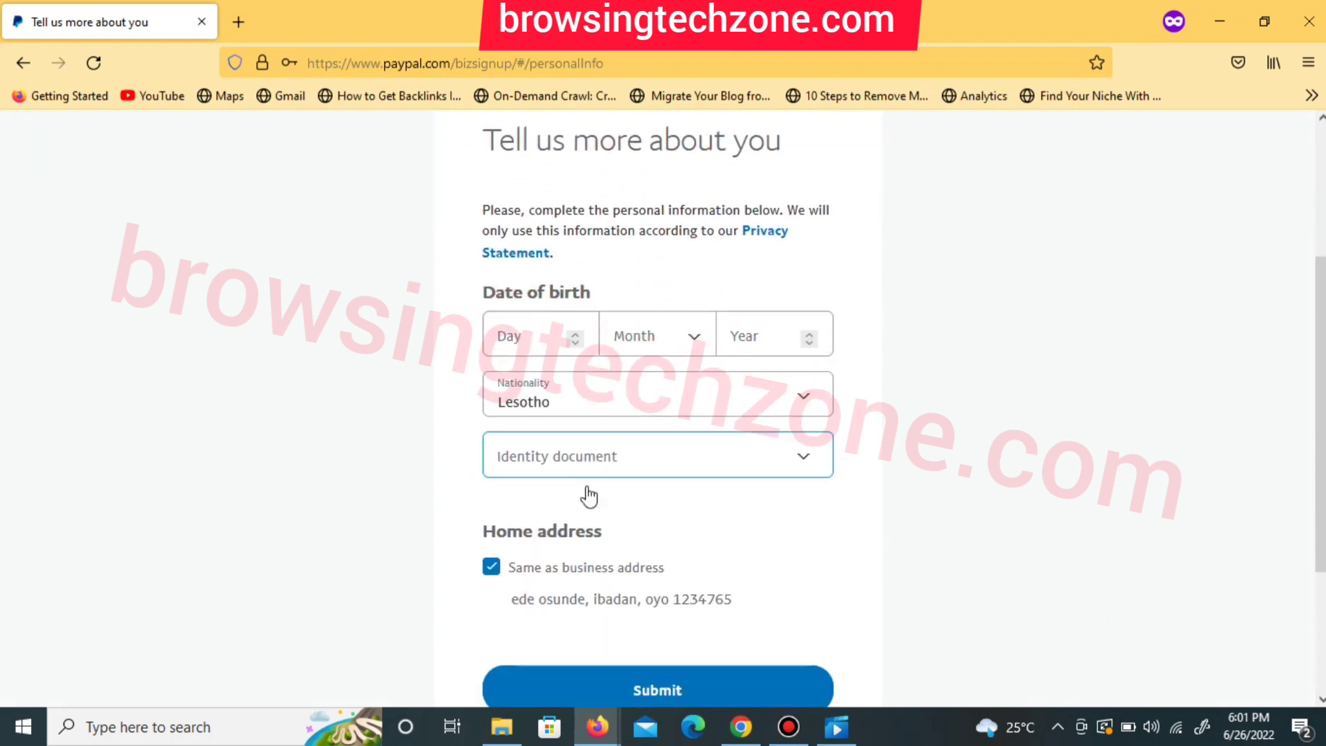
scroll(587, 459, "up", 2)
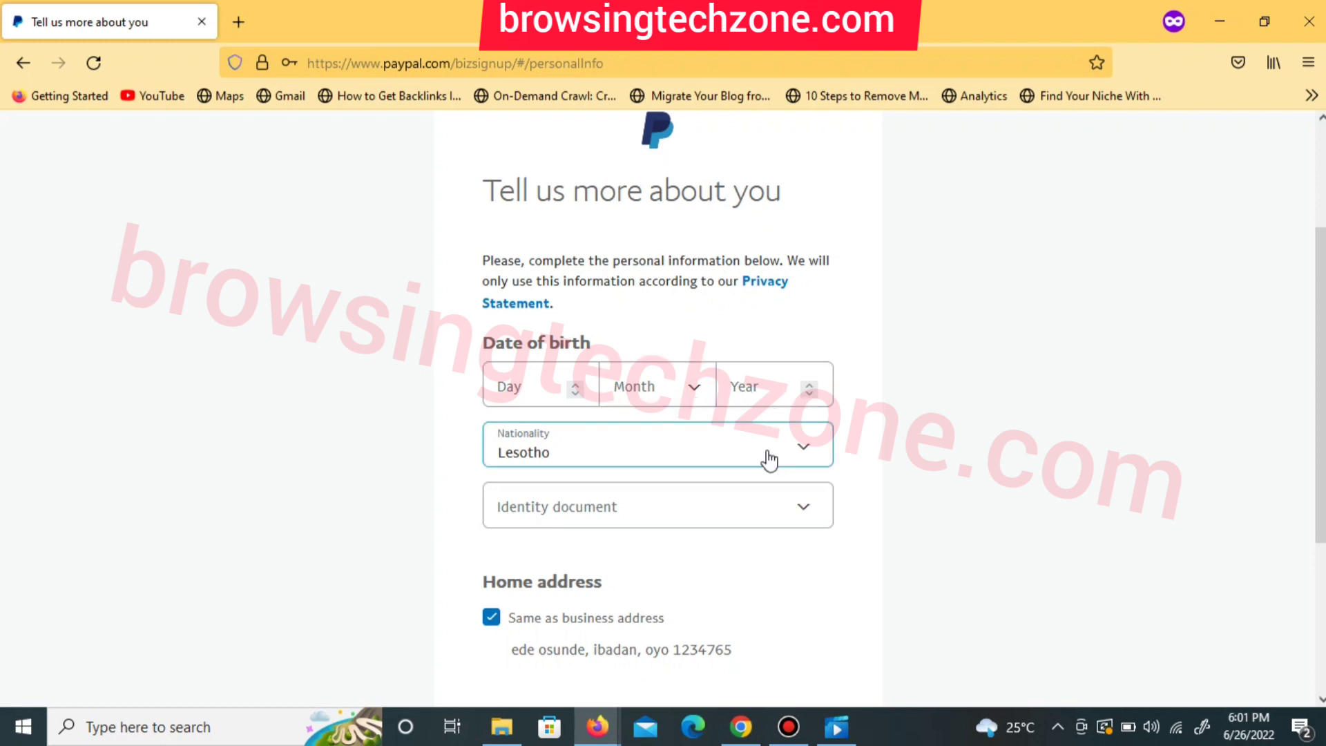
left_click(799, 450)
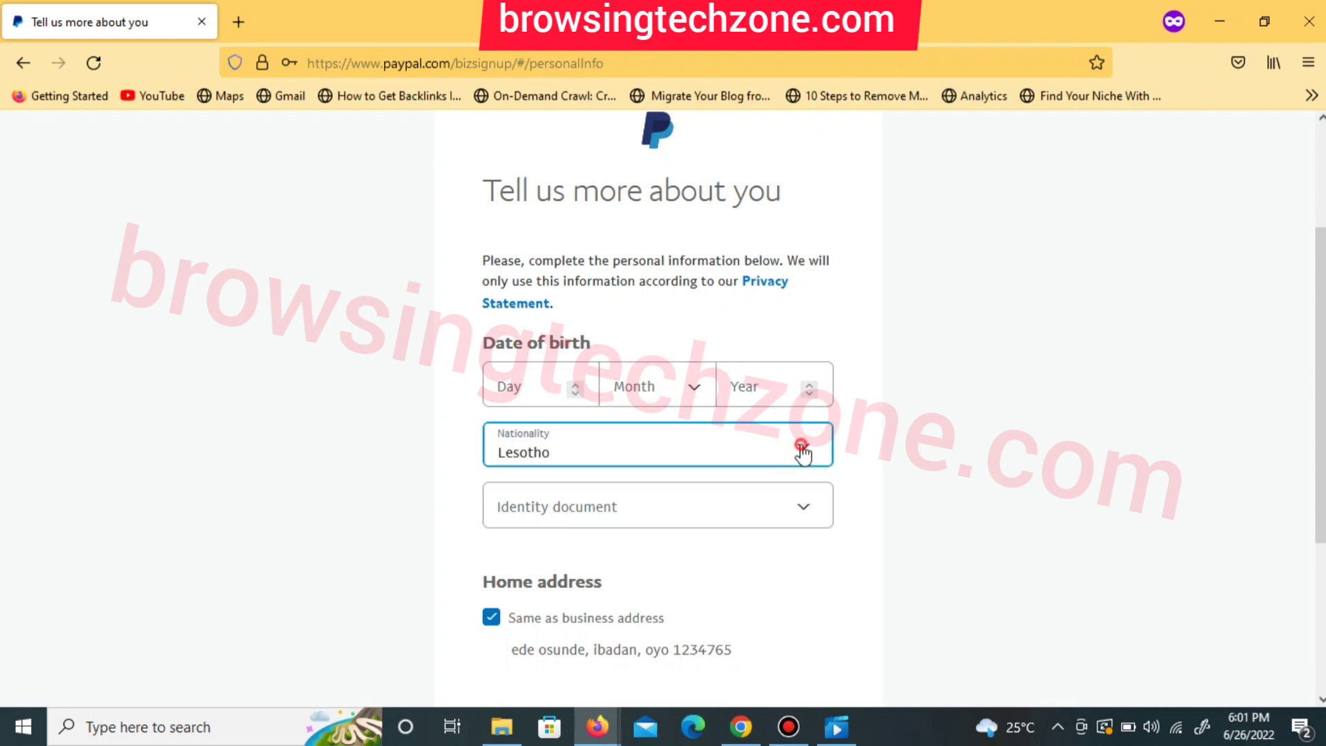
scroll(680, 534, "down", 10)
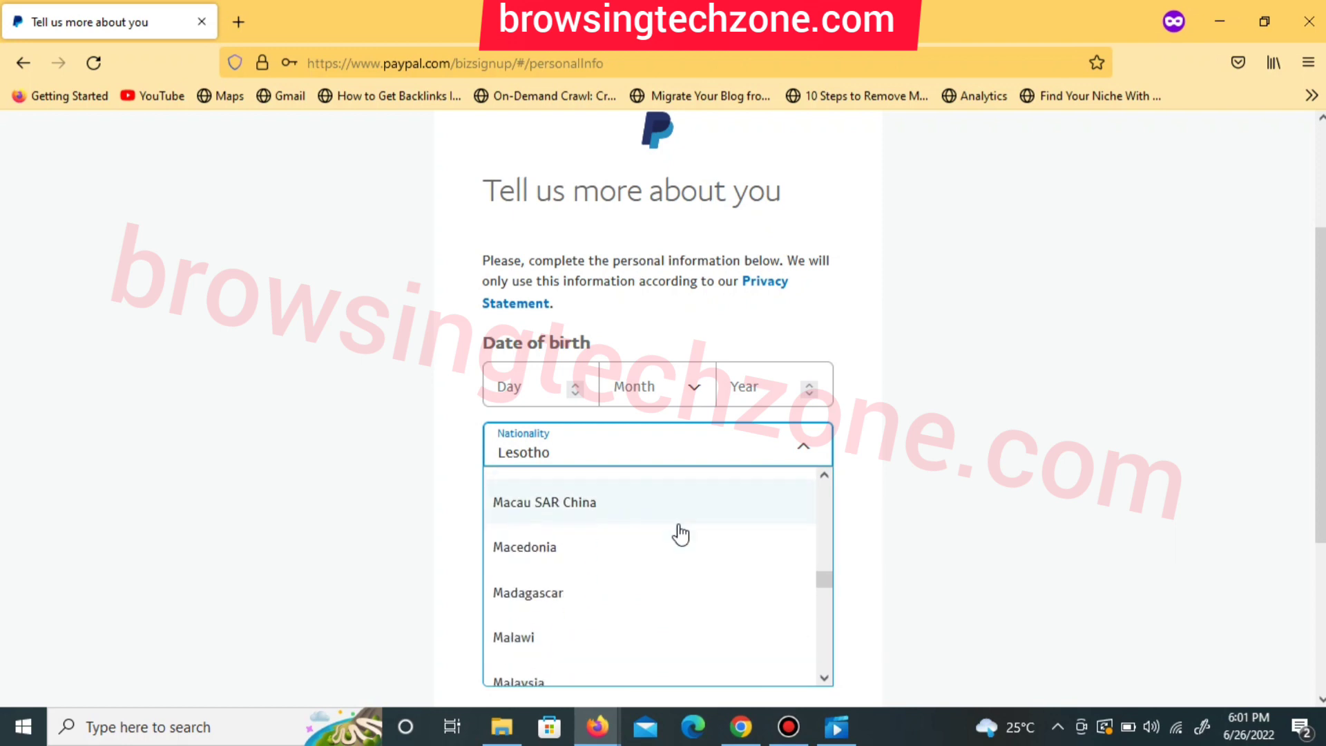
scroll(680, 534, "down", 10)
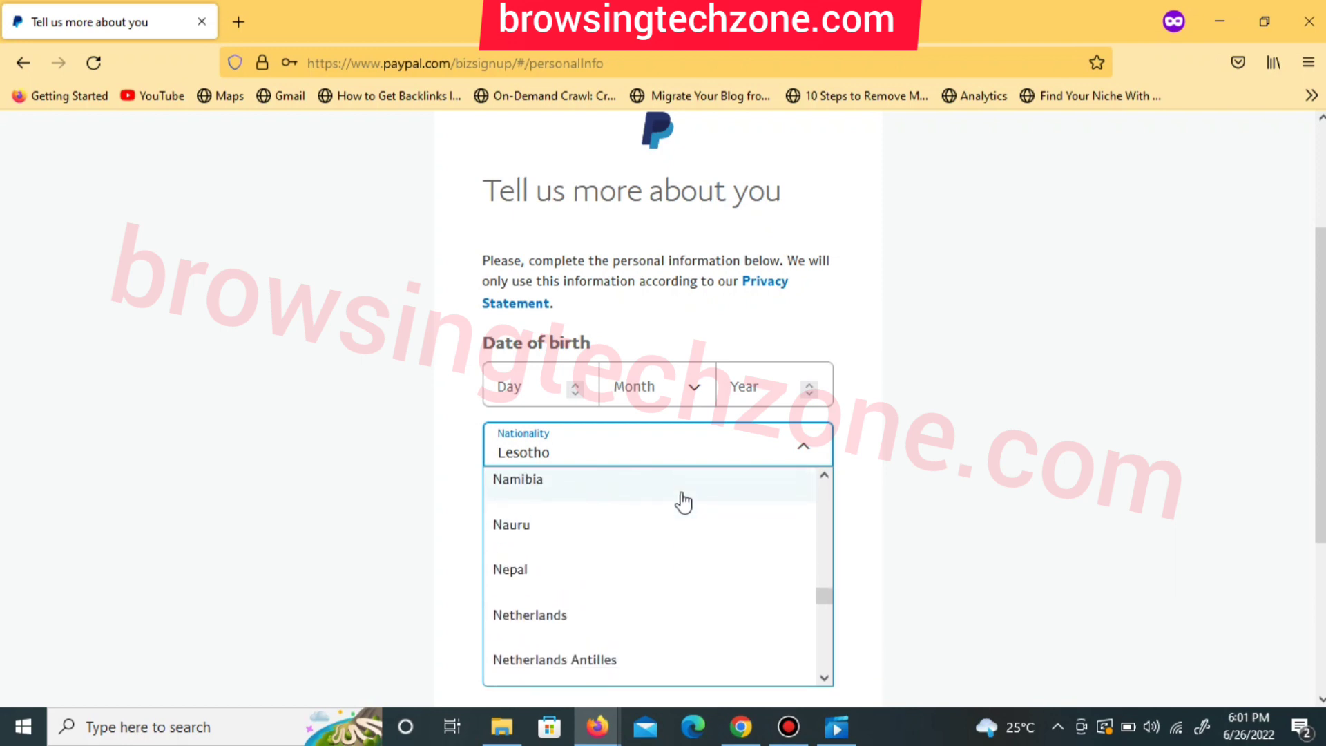
scroll(682, 504, "down", 3)
scroll(682, 502, "down", 3)
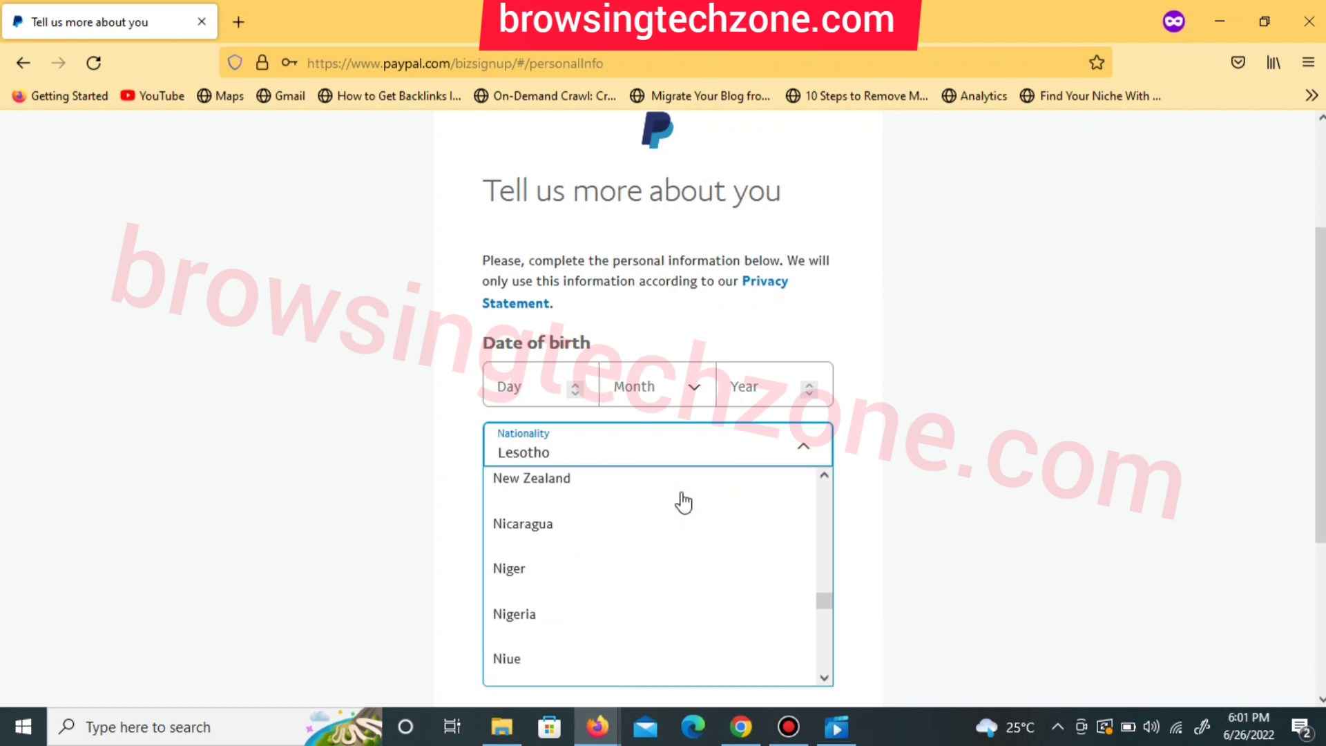
left_click(558, 619)
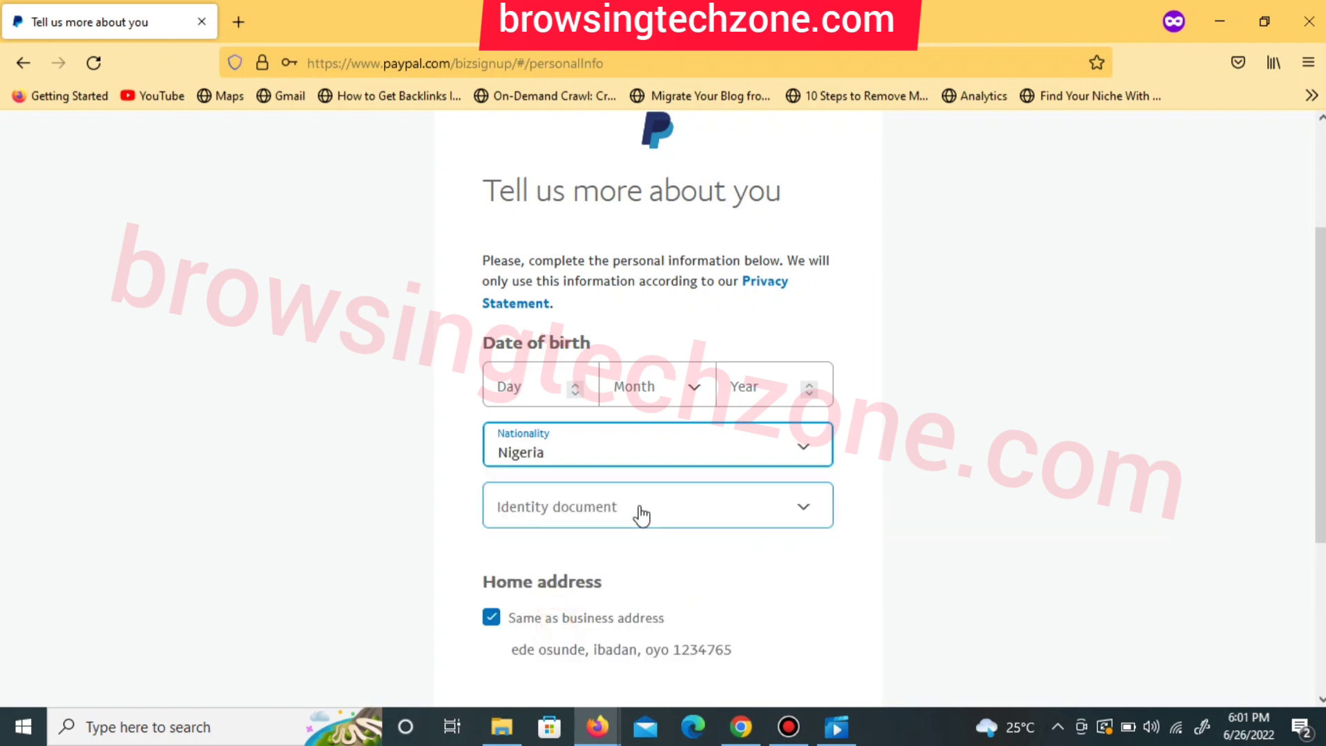
Step: Choose National ID as the identity document type
left_click(639, 511)
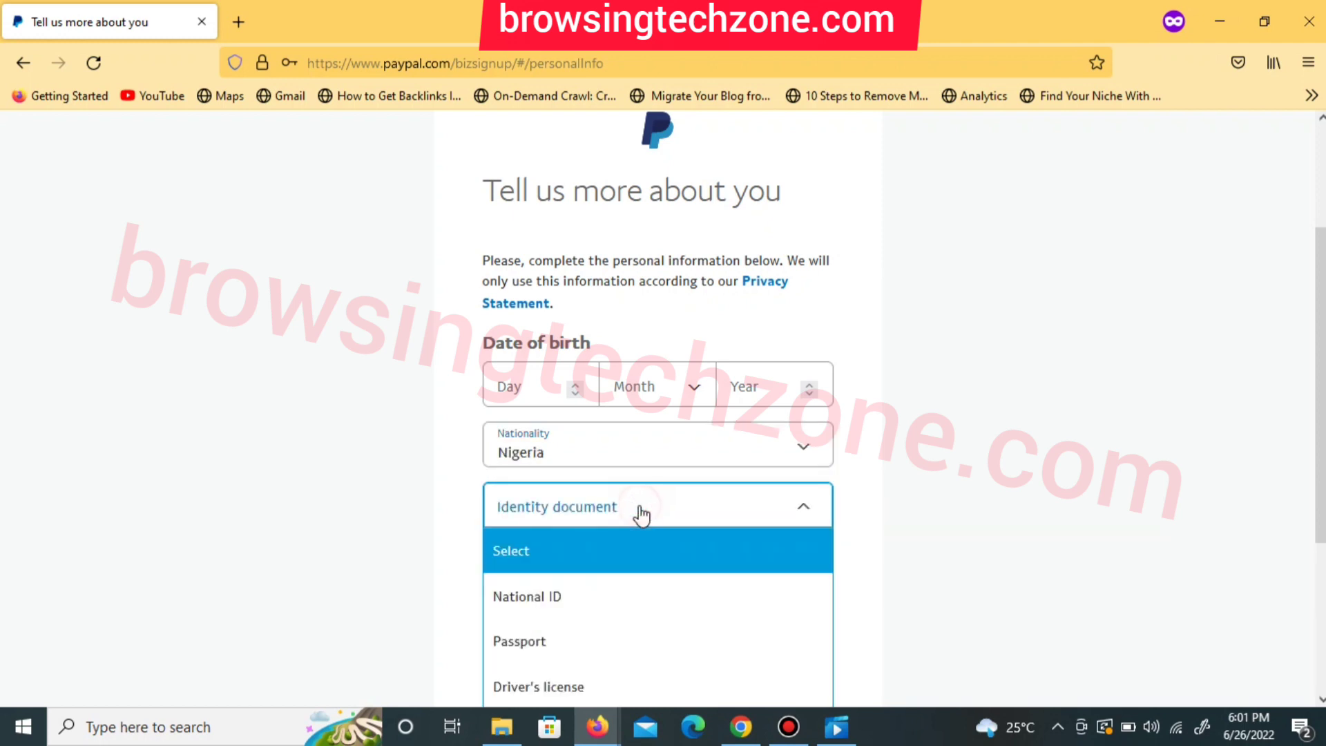
left_click(559, 598)
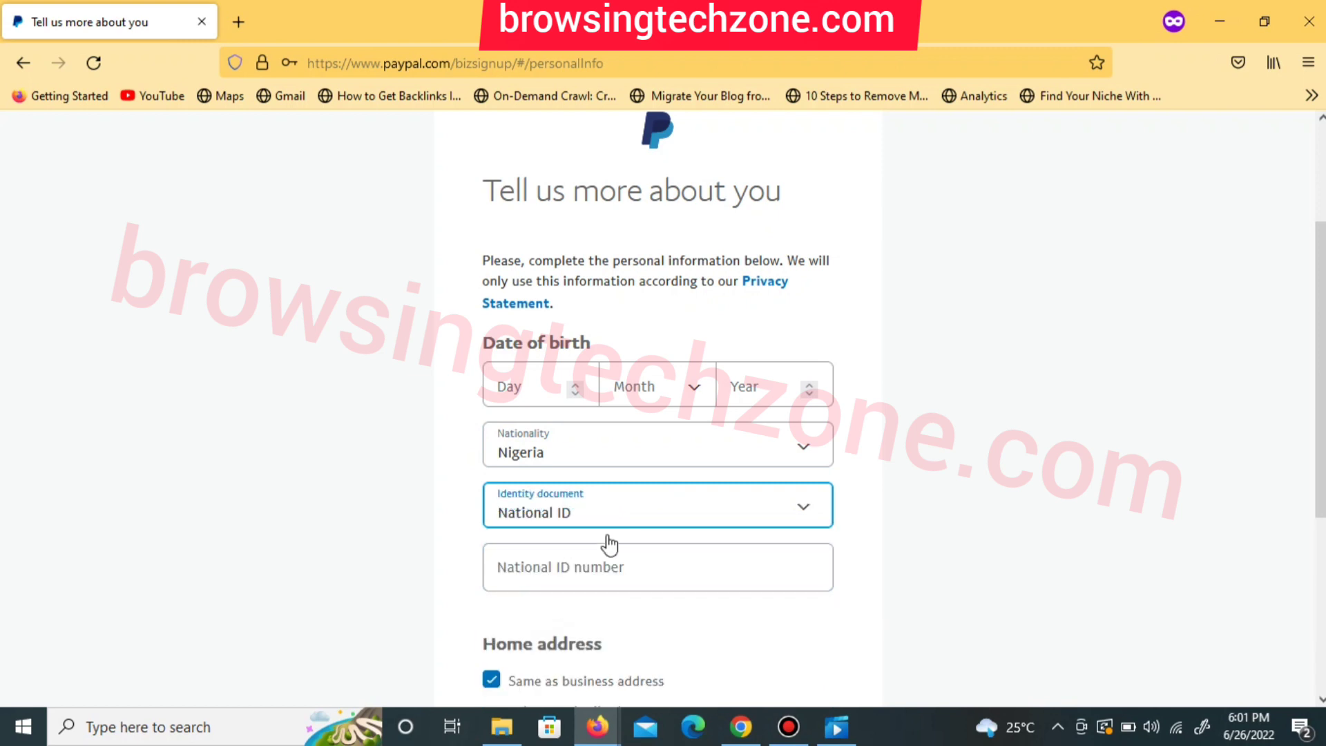
scroll(573, 576, "down", 3)
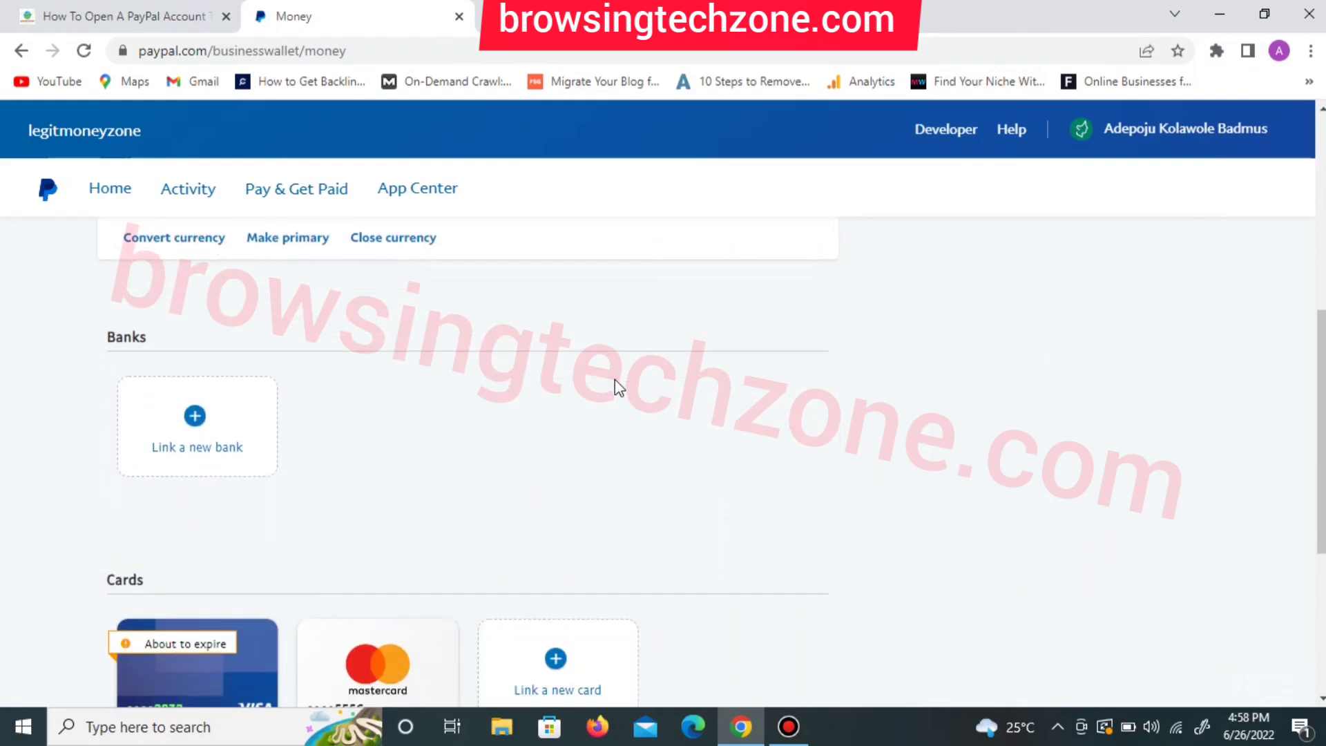
scroll(614, 379, "down", 3)
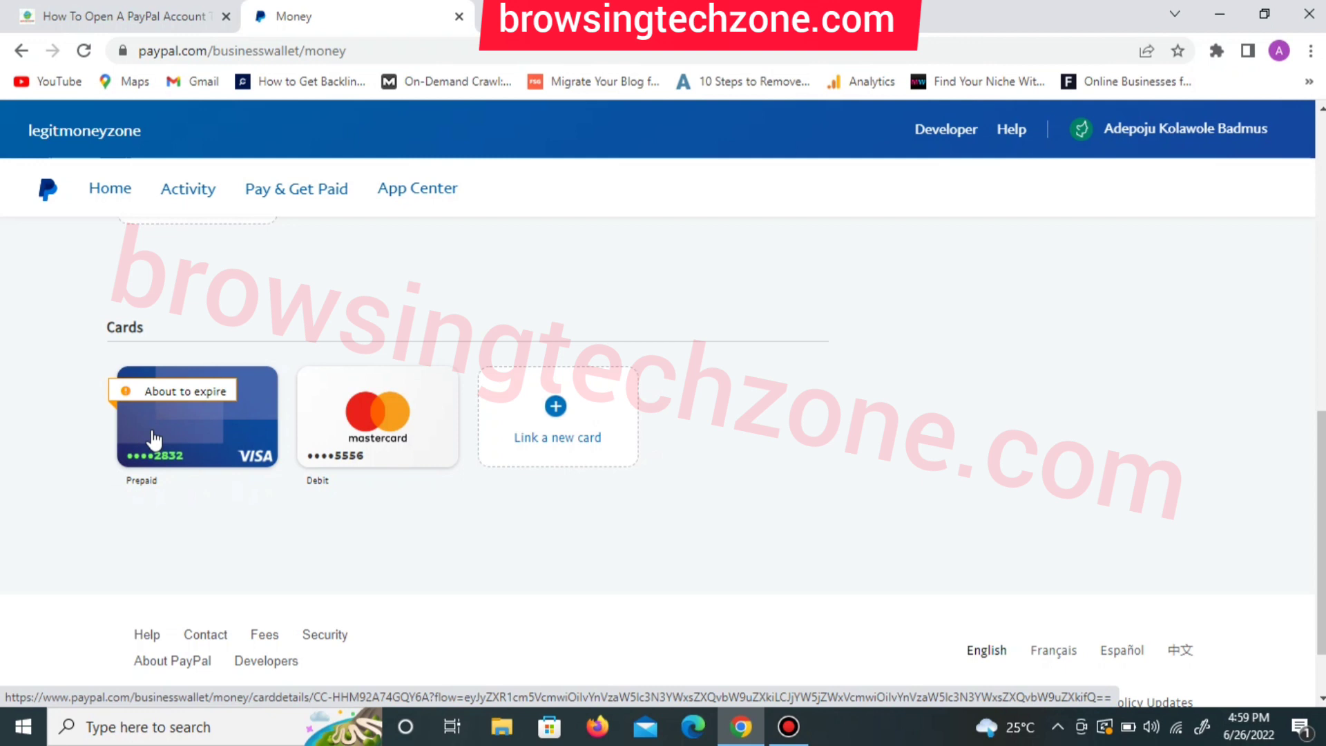
scroll(491, 308, "up", 10)
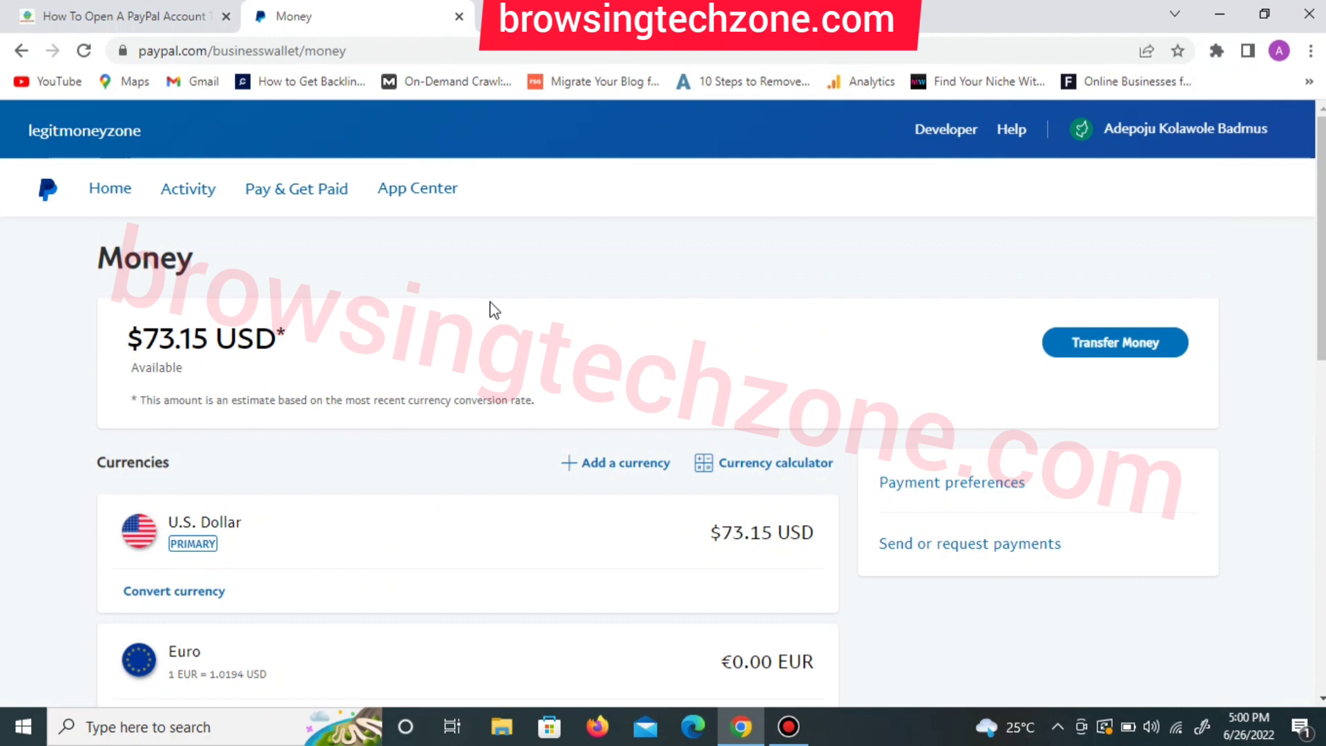
scroll(494, 309, "down", 9)
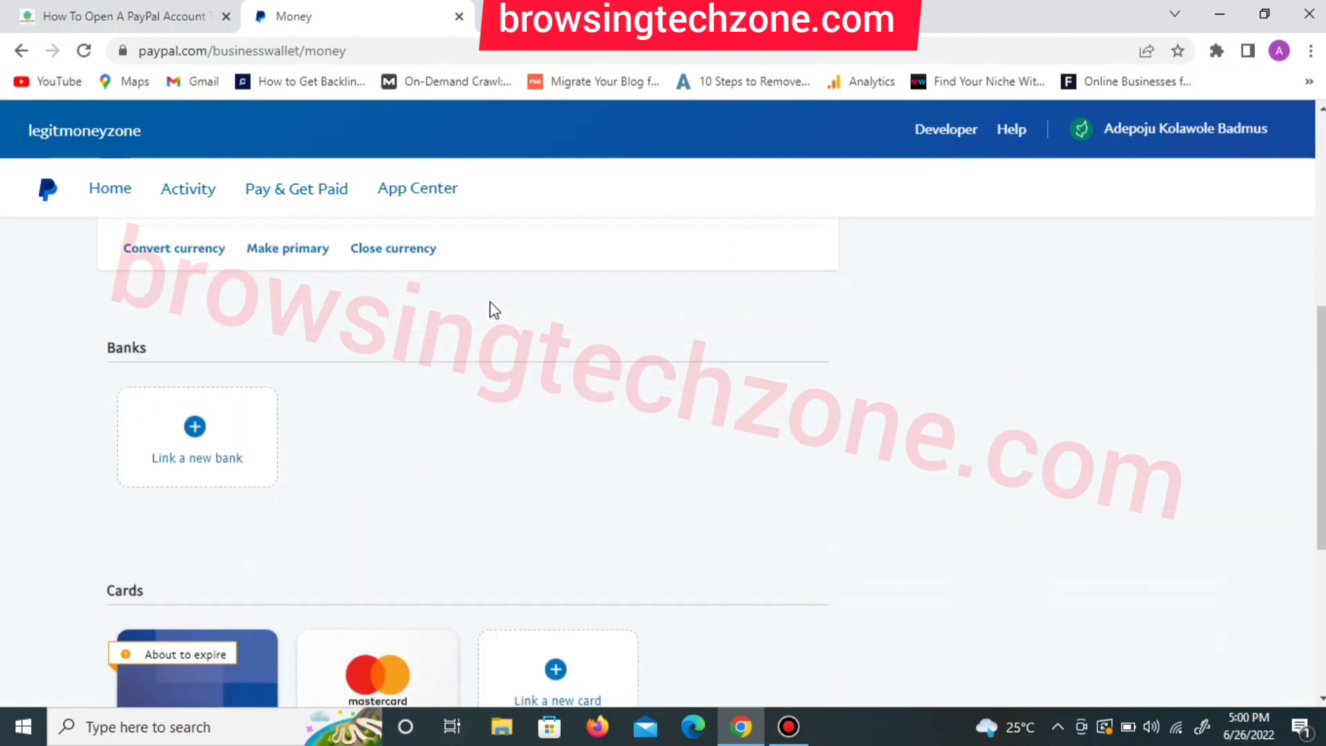